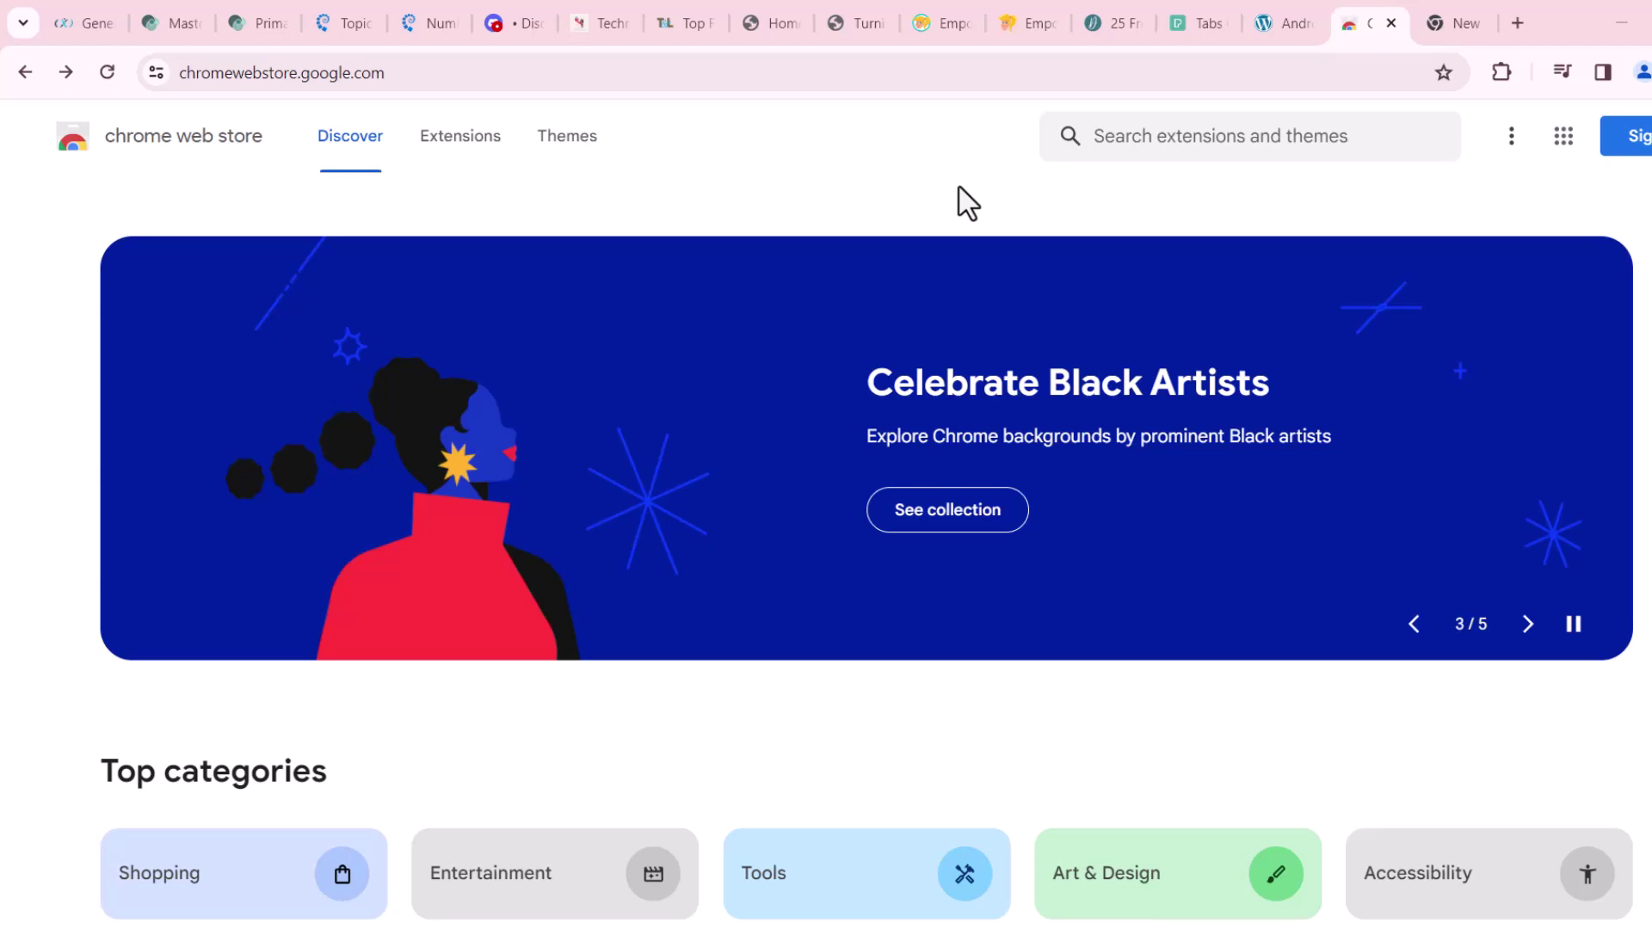
type("one")
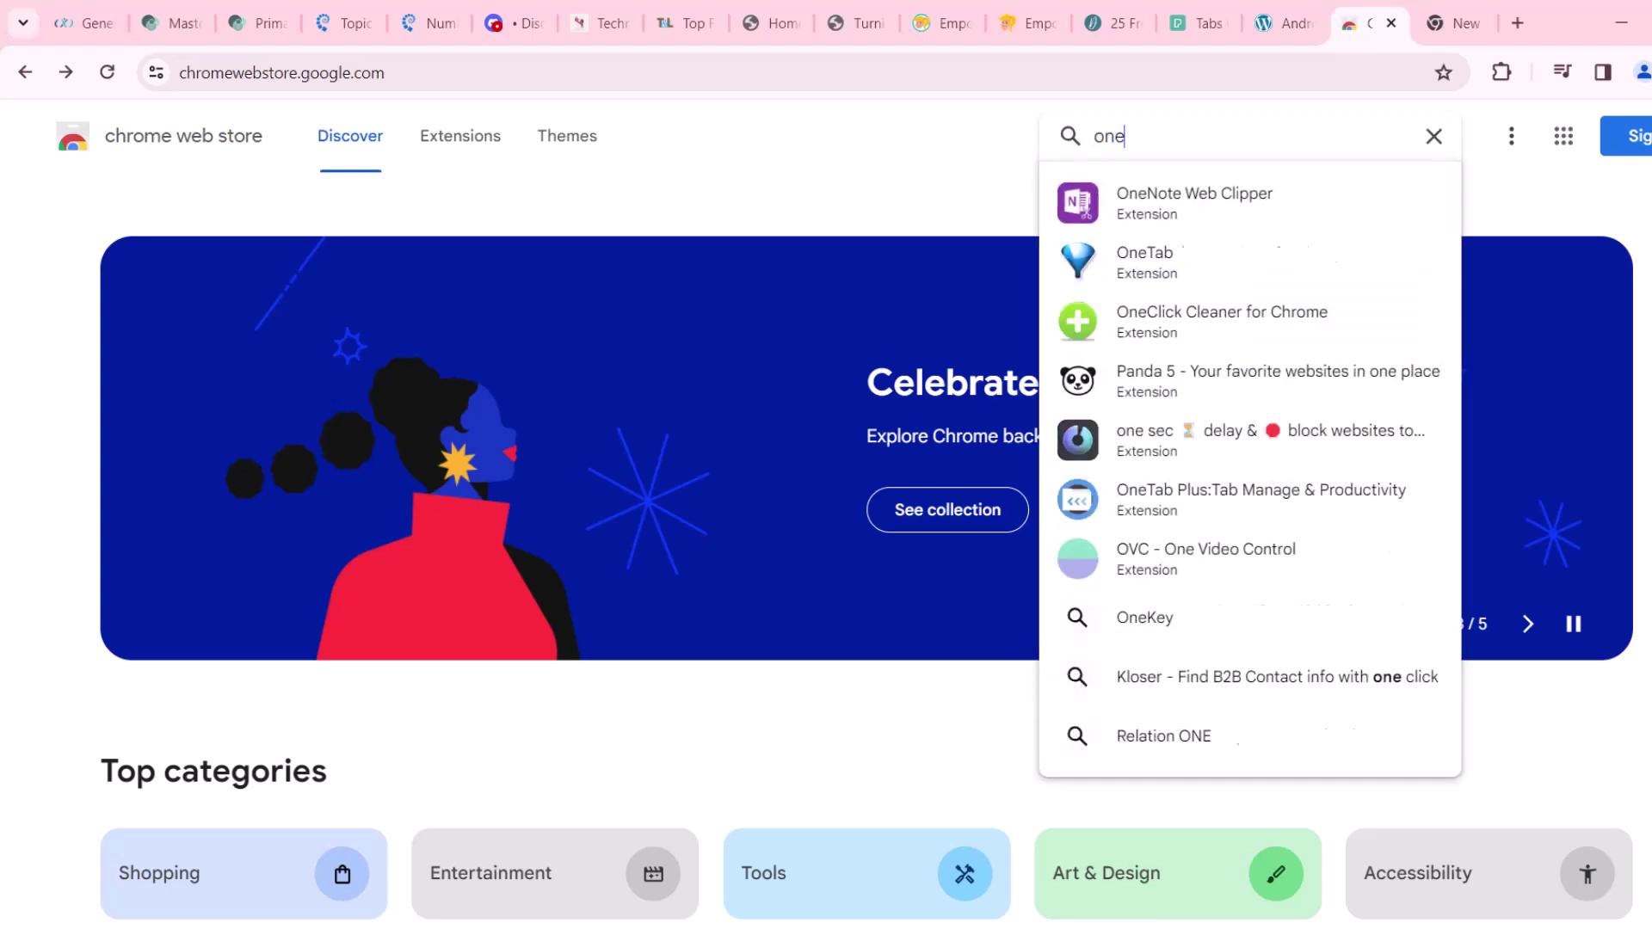
type("tab")
Search the Web Store for onetab, add the OneTab extension to Chrome, and switch to the new tab
key("Return")
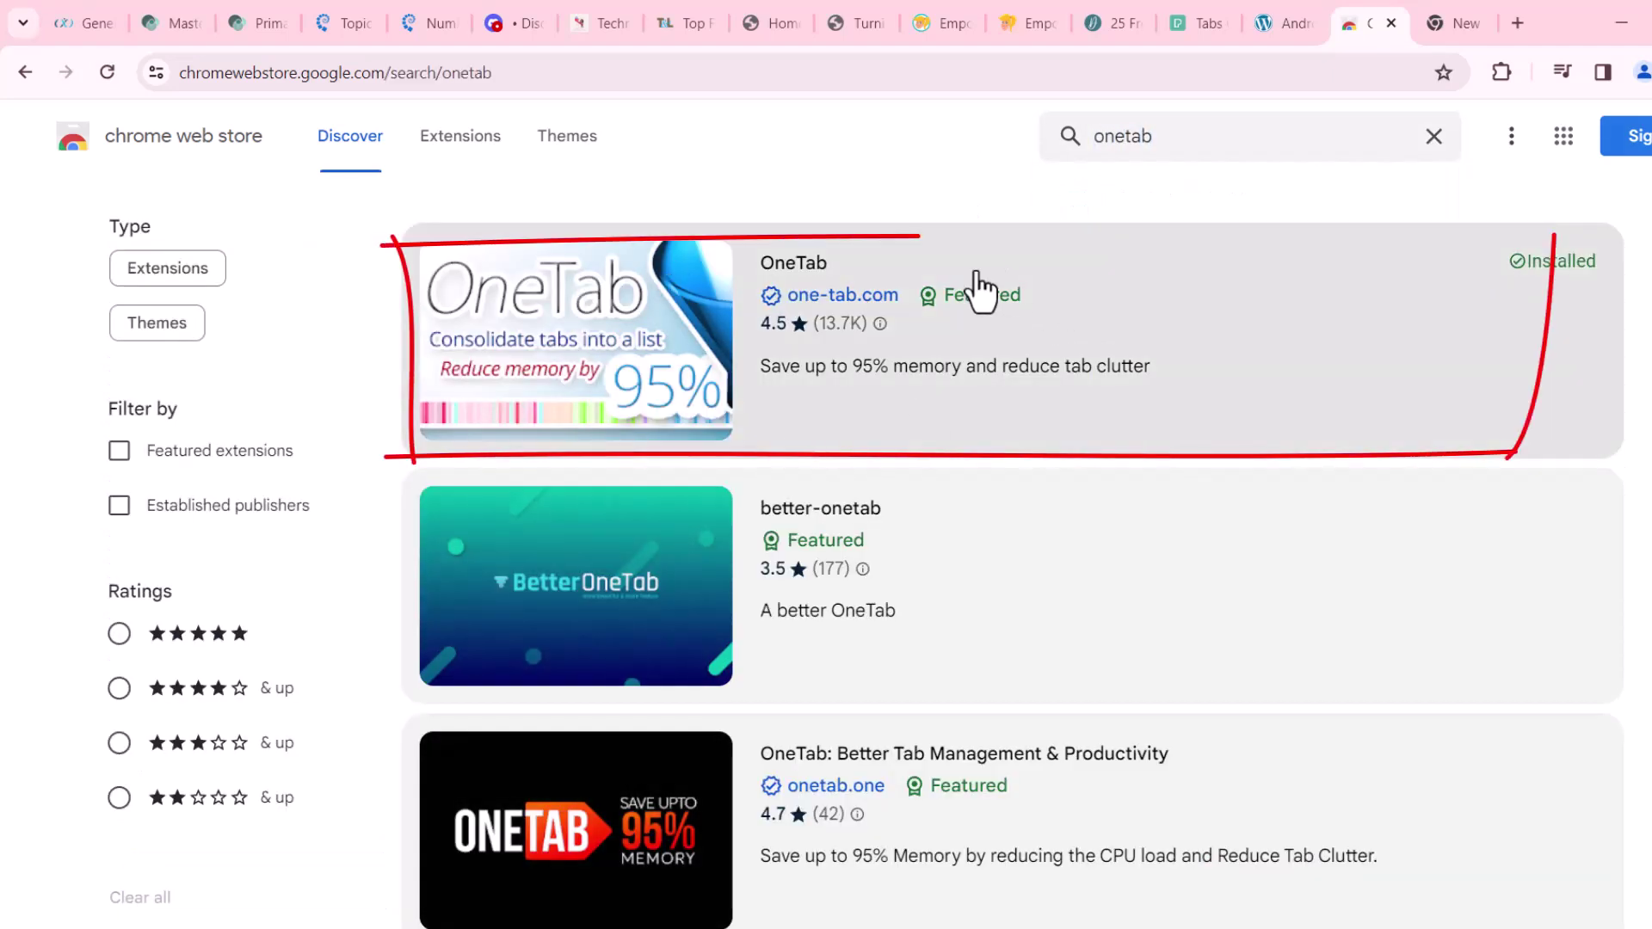
left_click(1118, 322)
left_click(1360, 265)
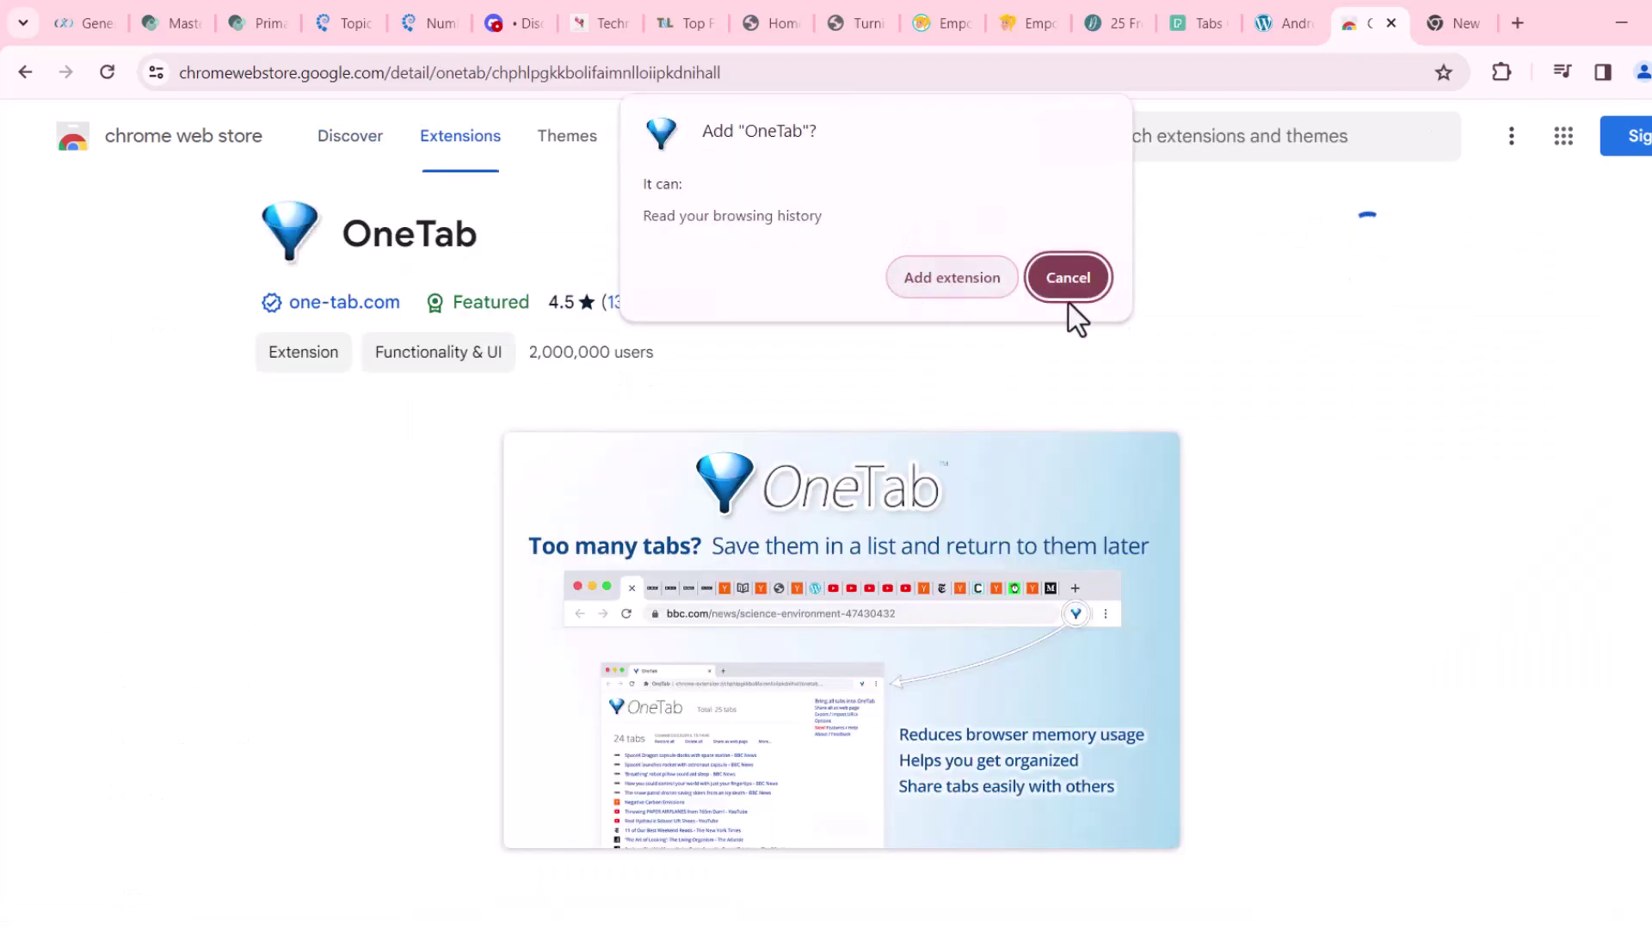
left_click(1069, 279)
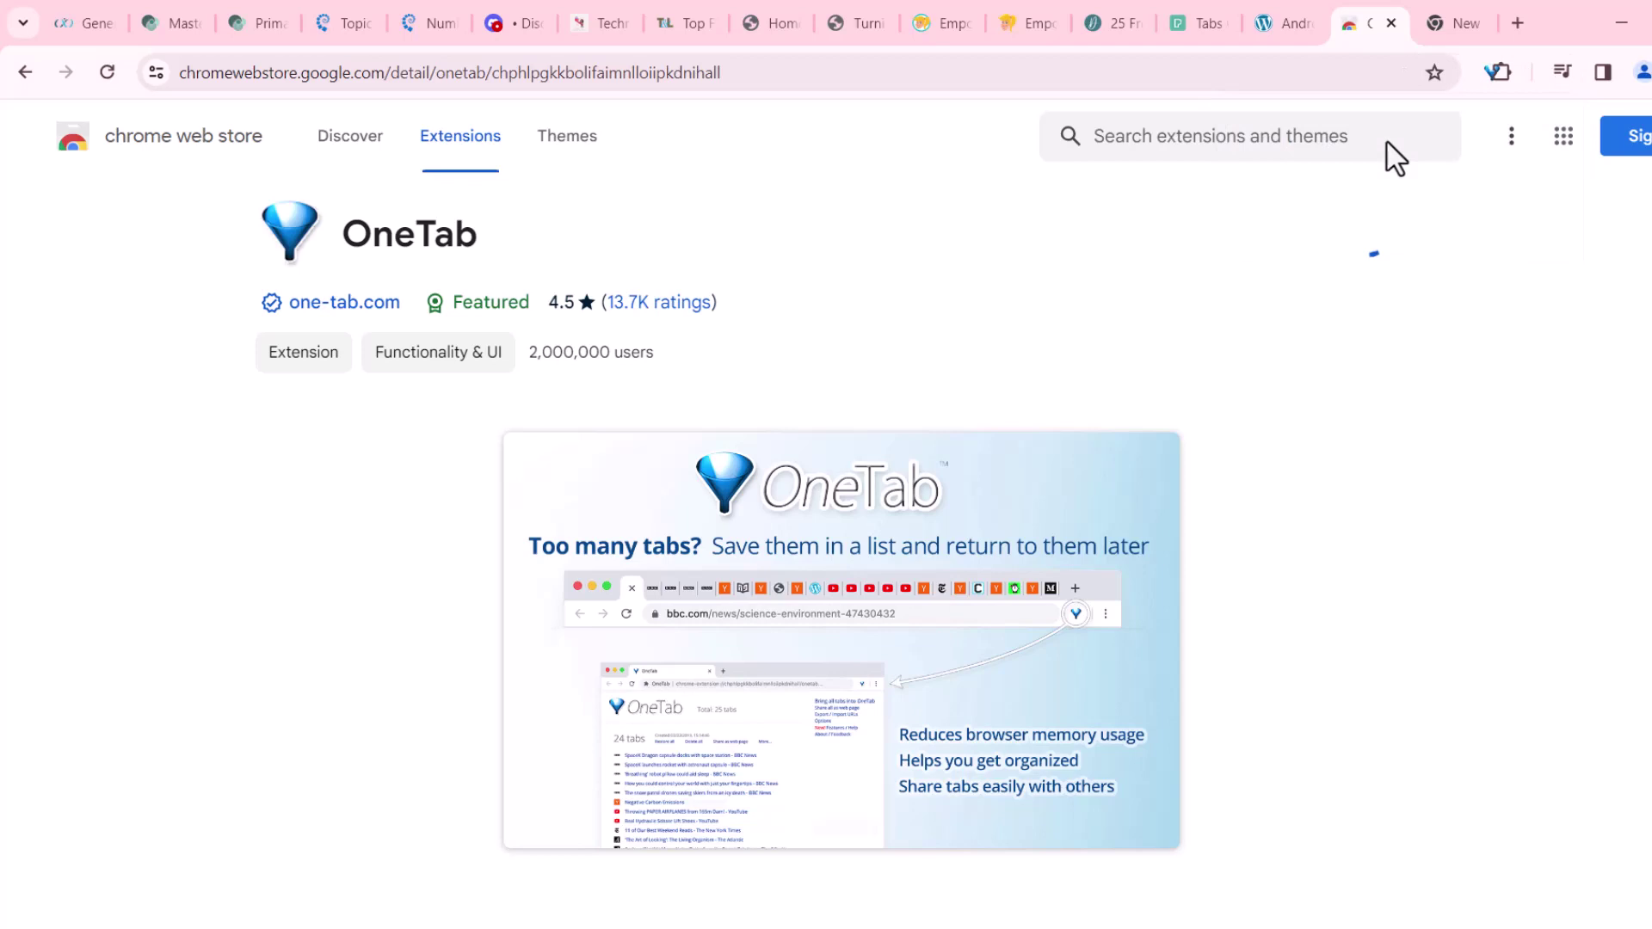
left_click(1457, 20)
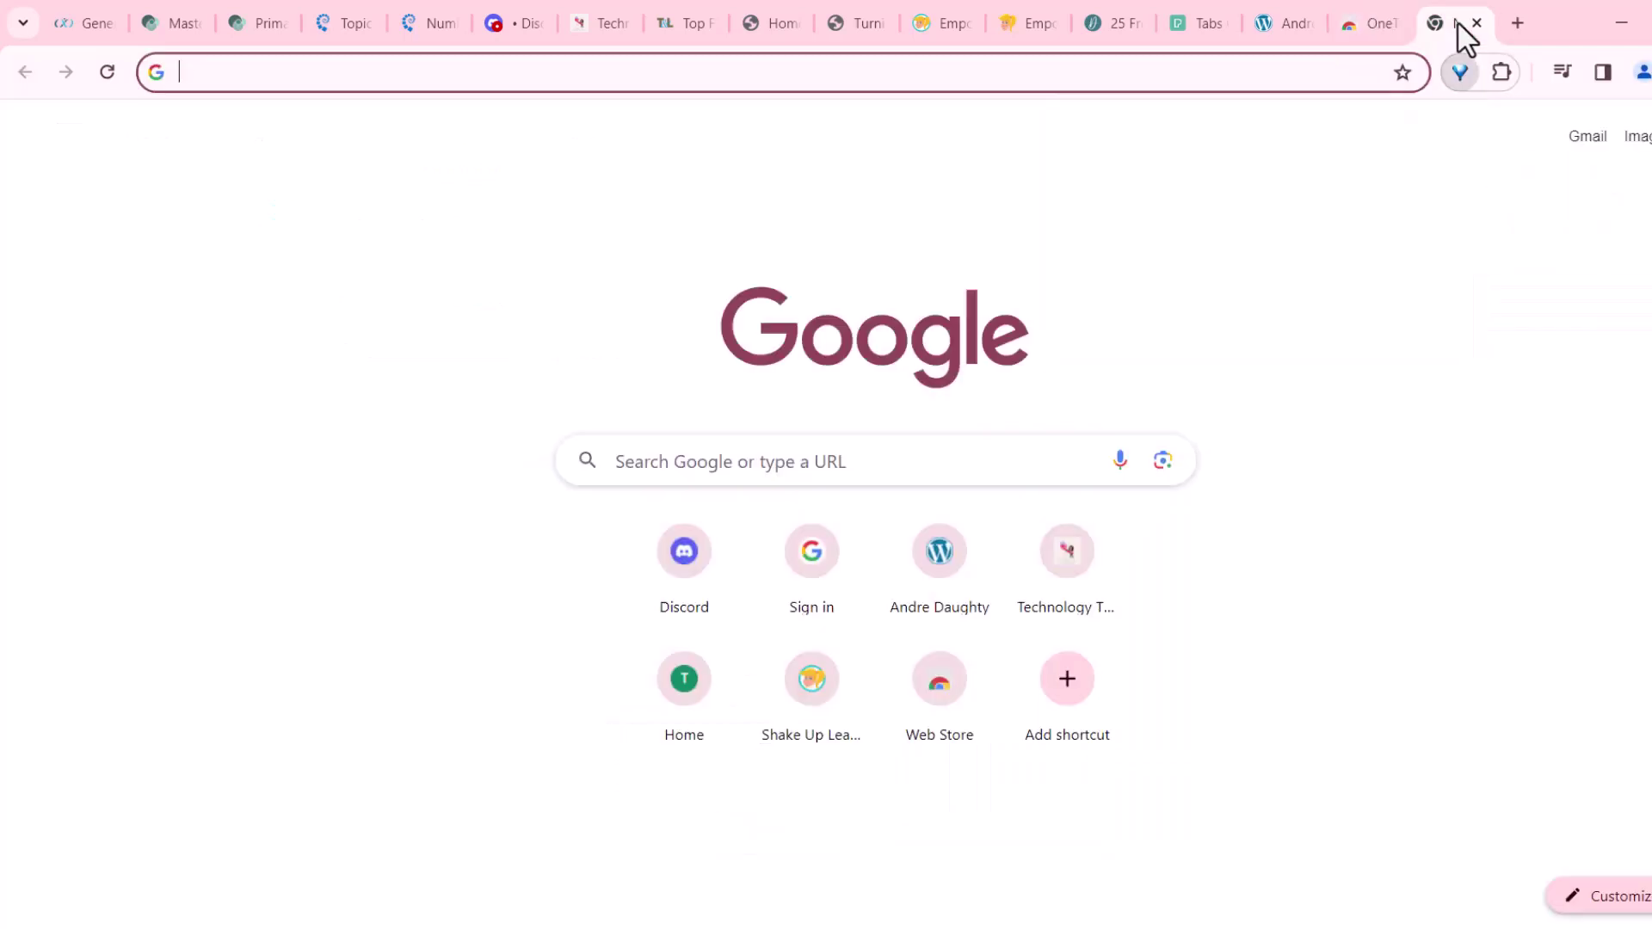
Pin OneTab to the Chrome toolbar from the Extensions menu
left_click(1503, 73)
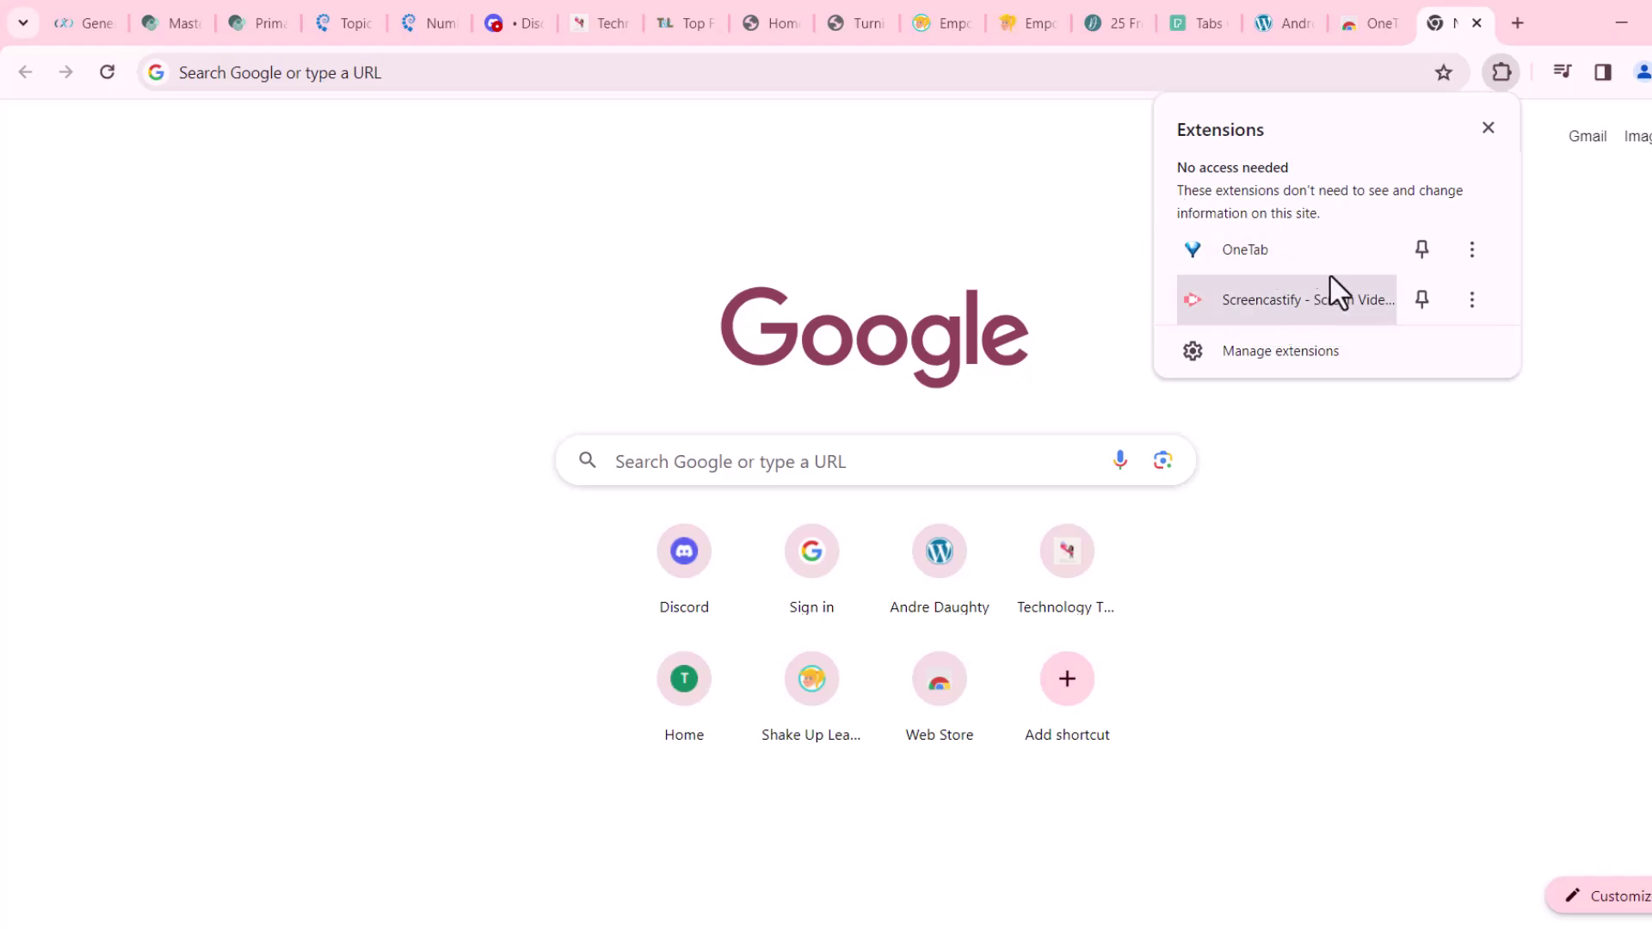
left_click(1419, 253)
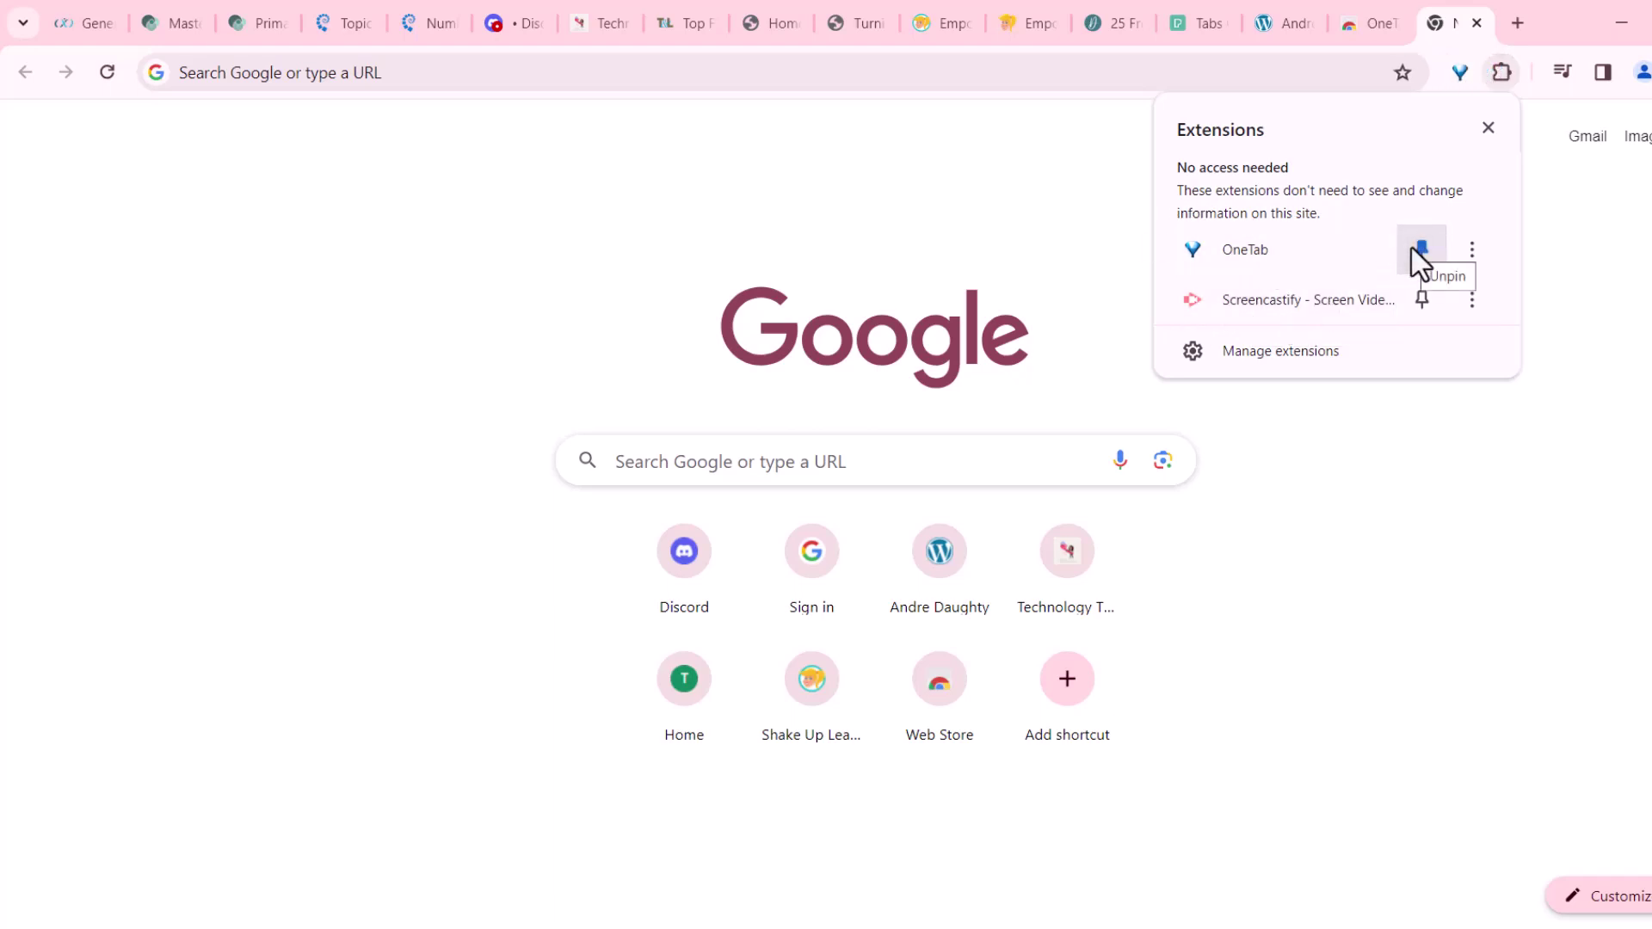
left_click(1564, 228)
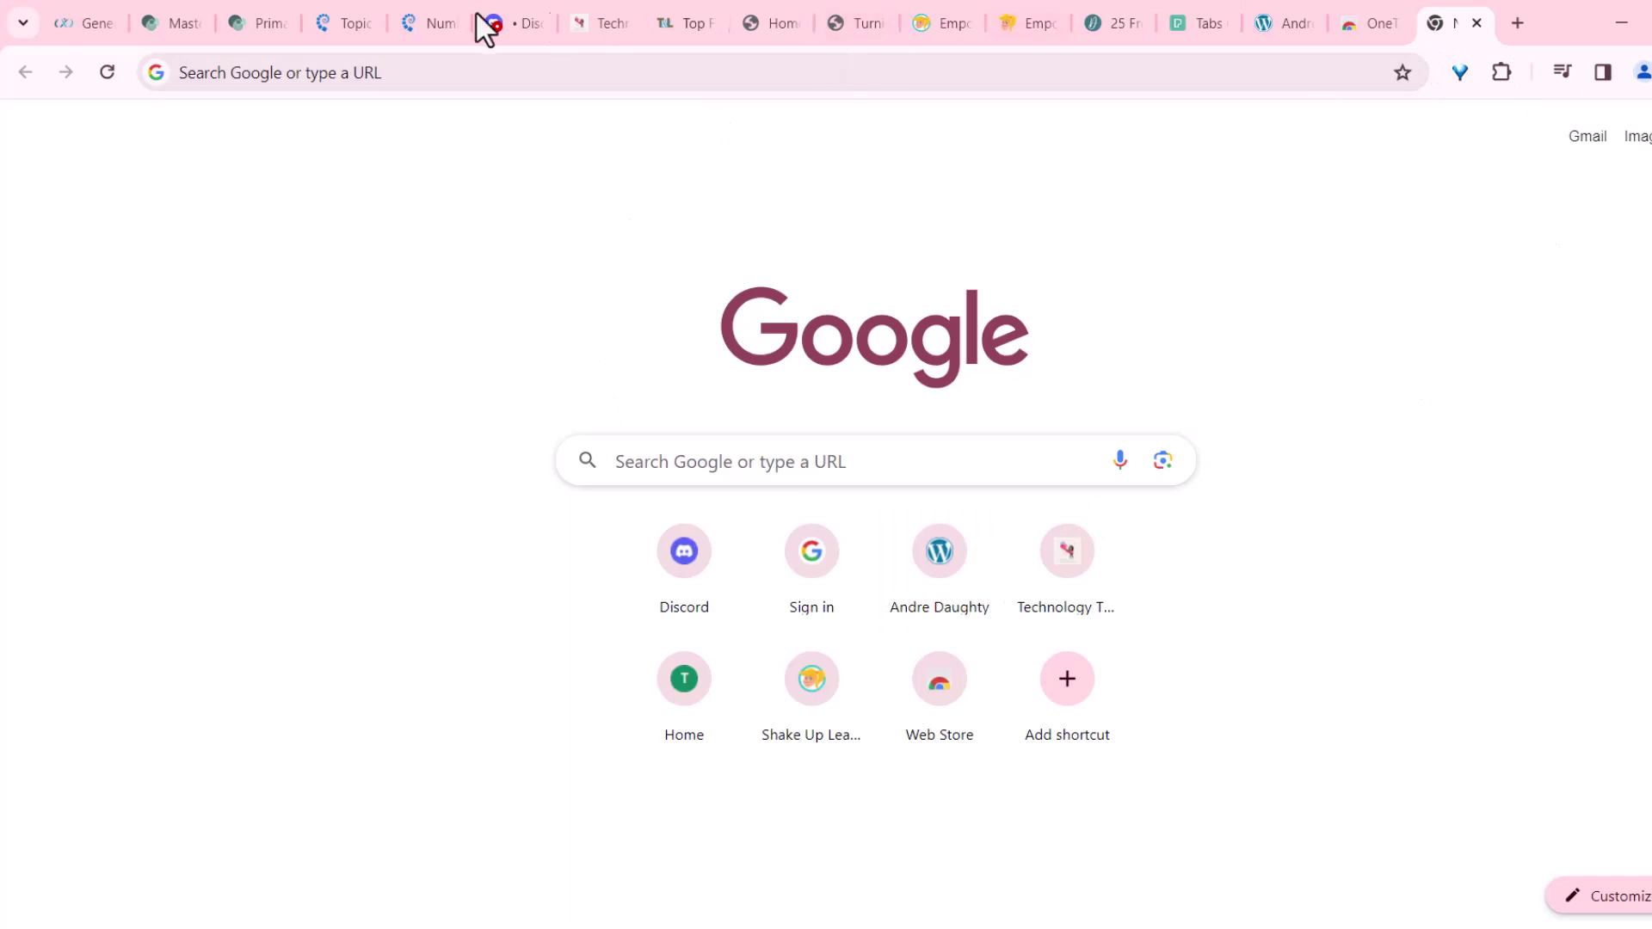
Collect the open tabs into OneTab, allowing tab-group access, and restore the Khan Academy page
left_click(1460, 72)
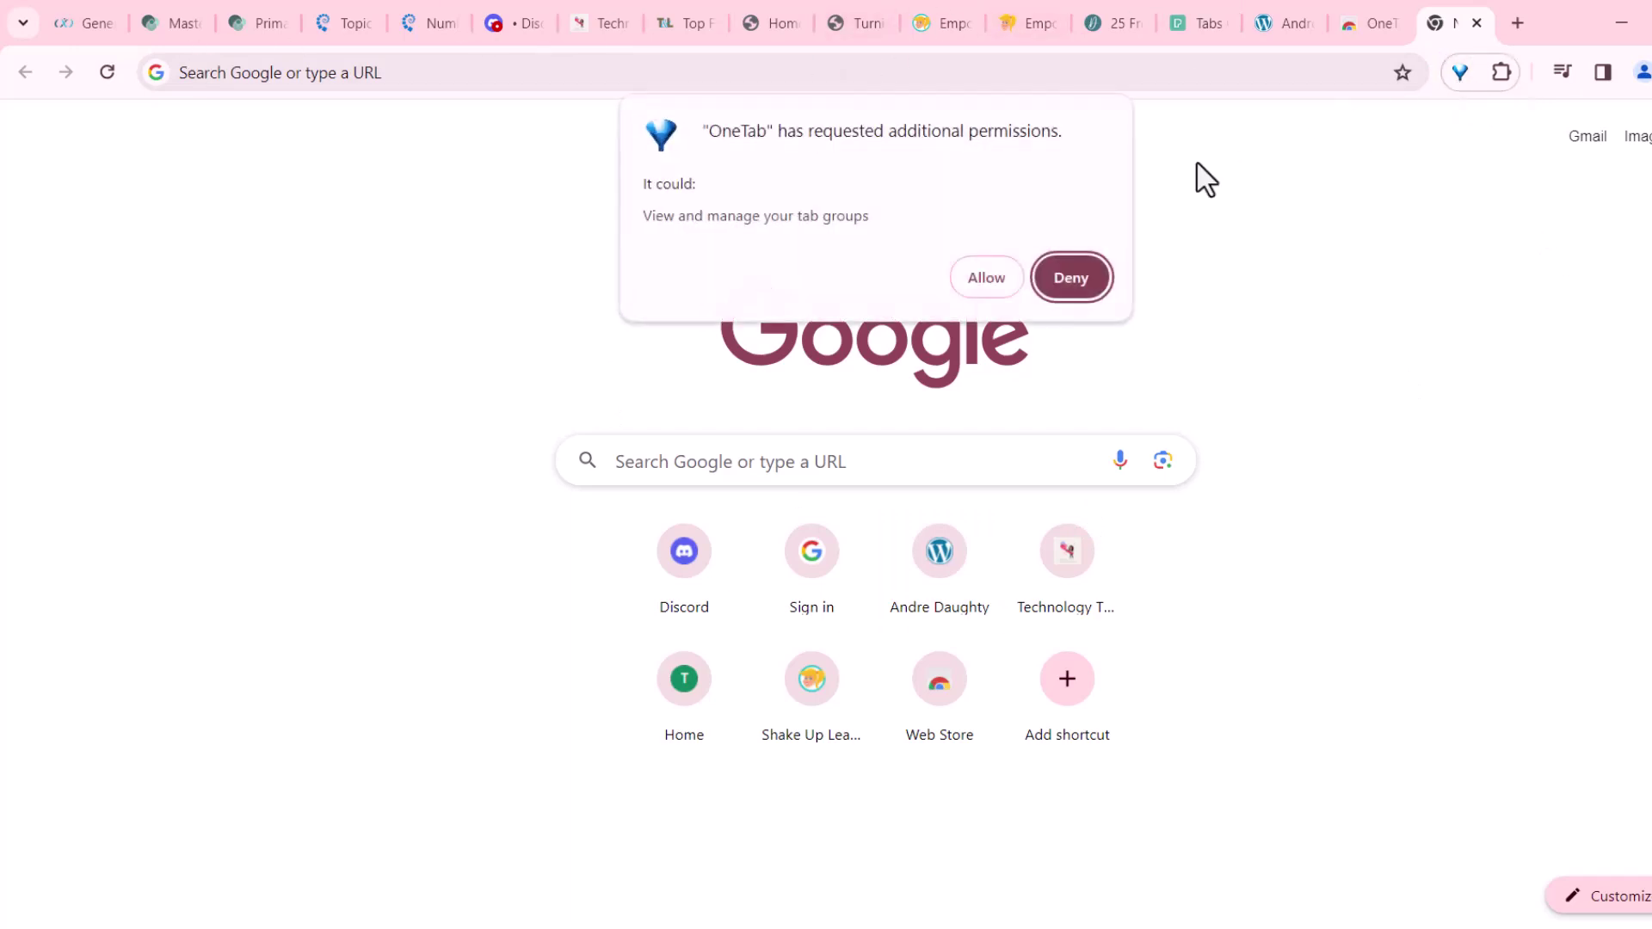
left_click(980, 279)
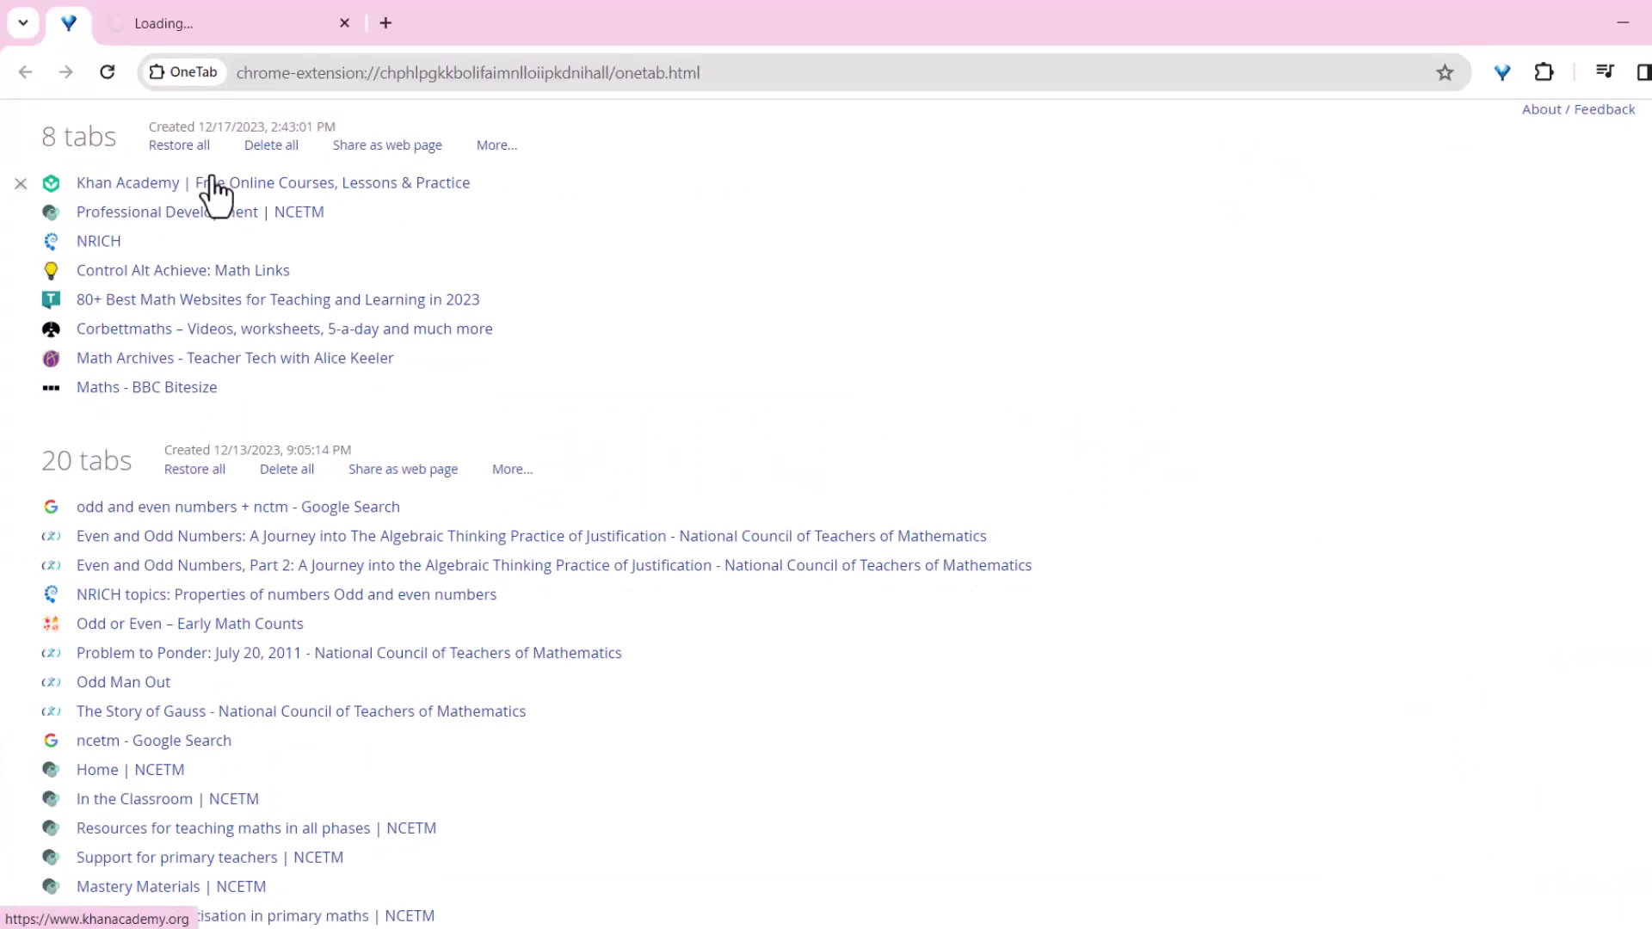
left_click(220, 183)
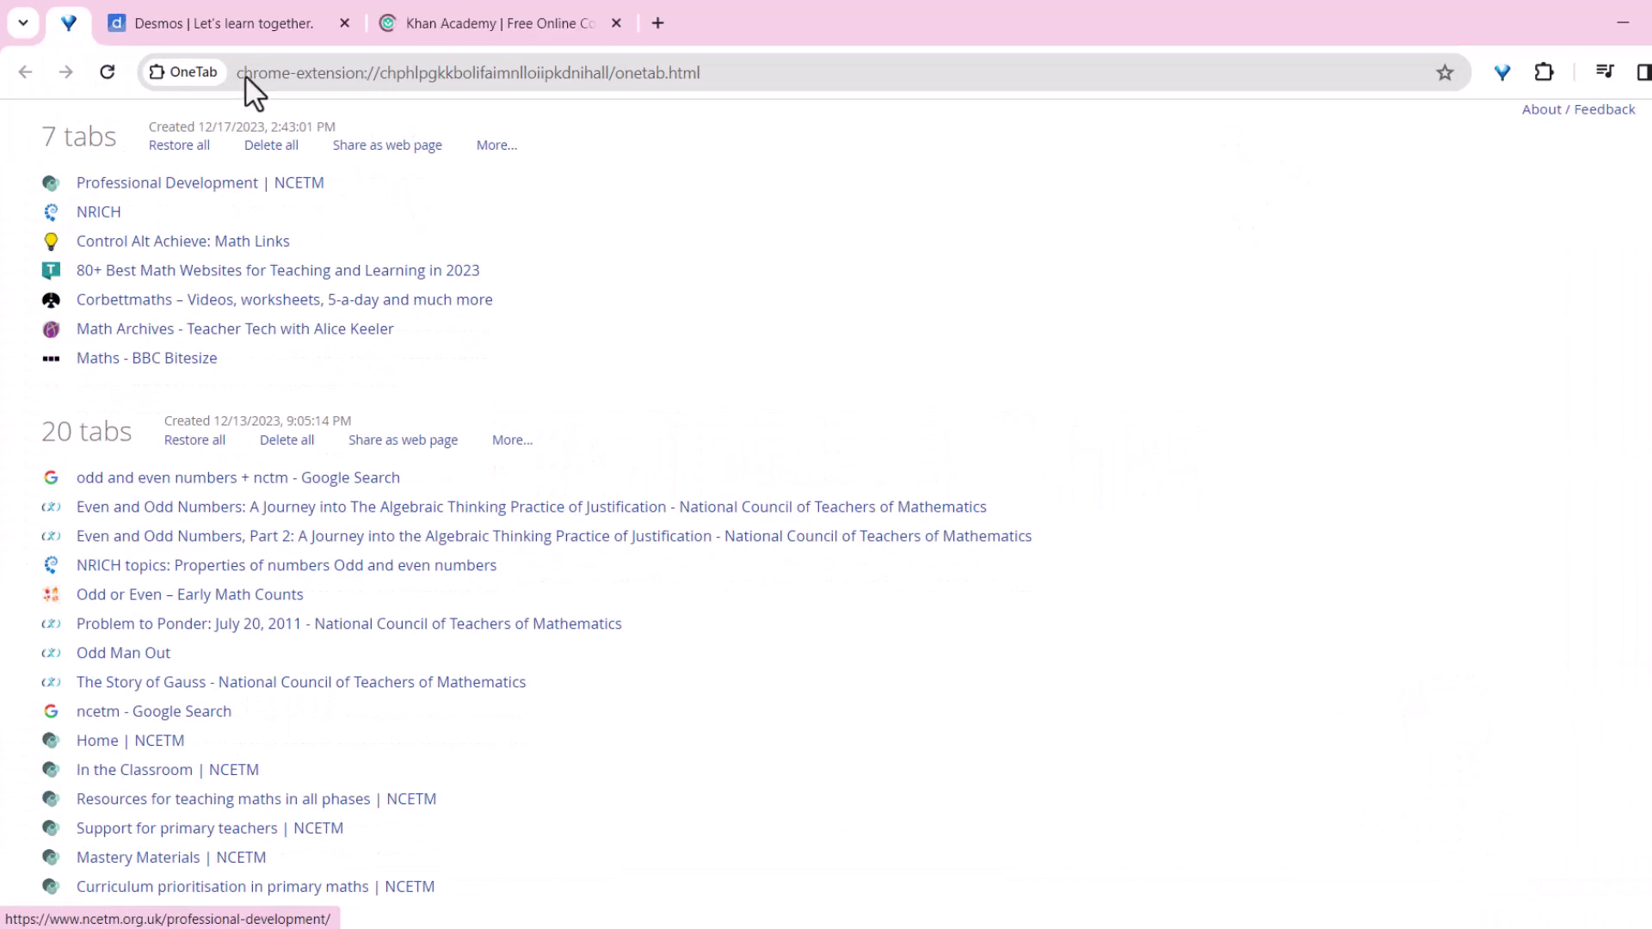
Send only the Desmos tab to OneTab and return to the saved-tabs list
left_click(258, 28)
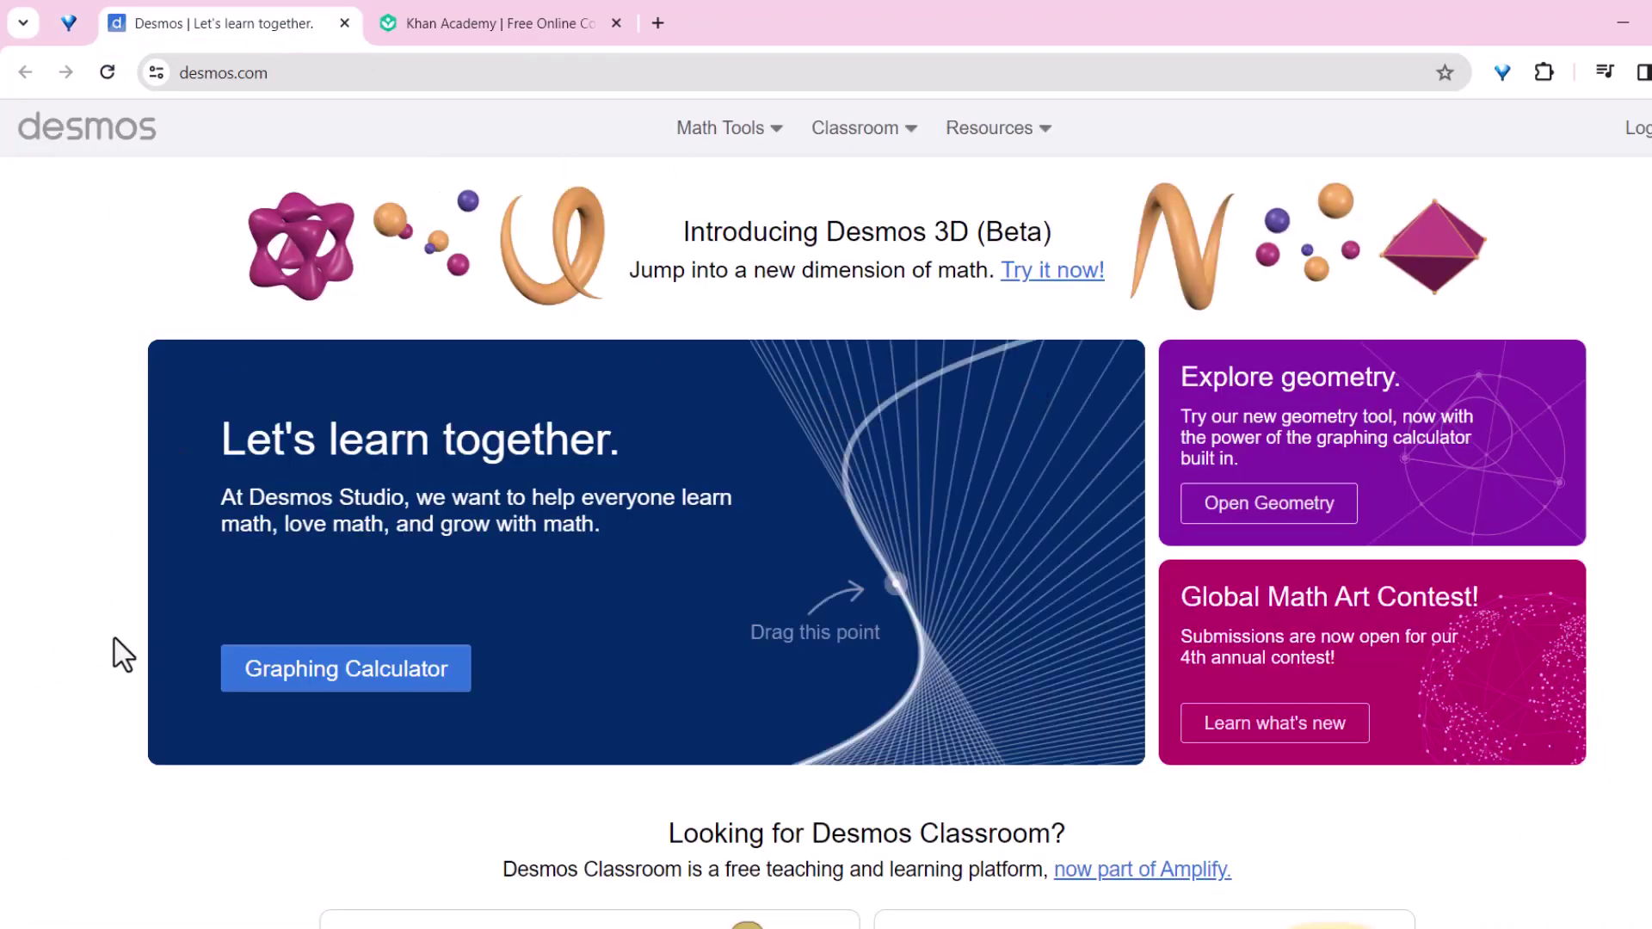
right_click(113, 637)
mouse_move(194, 542)
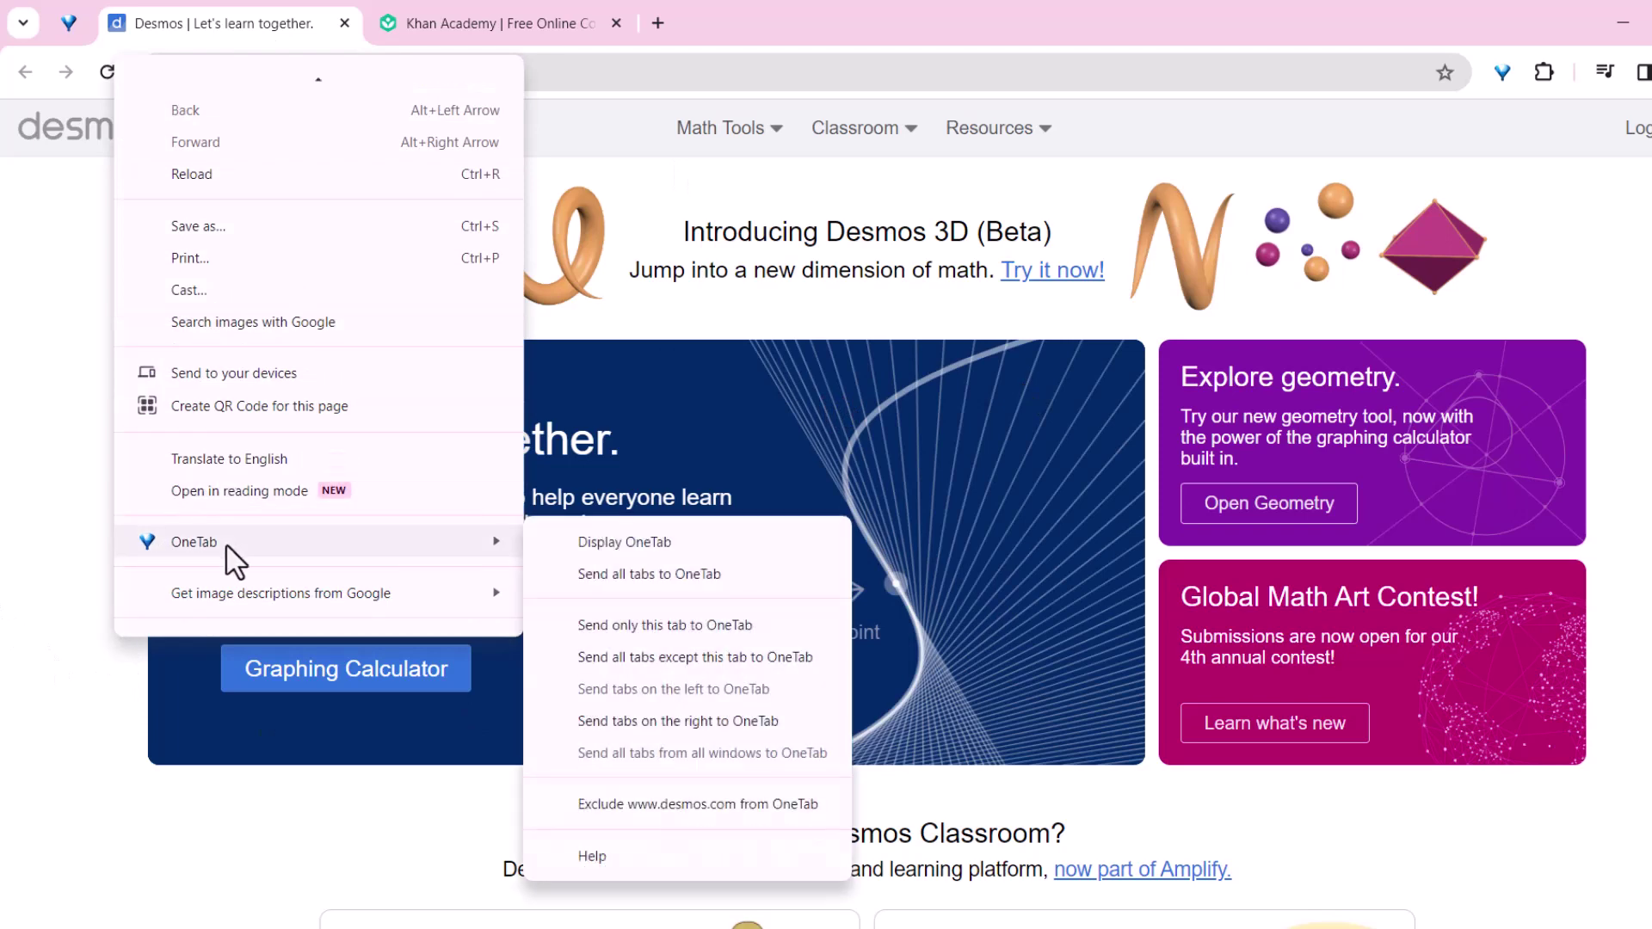
left_click(708, 628)
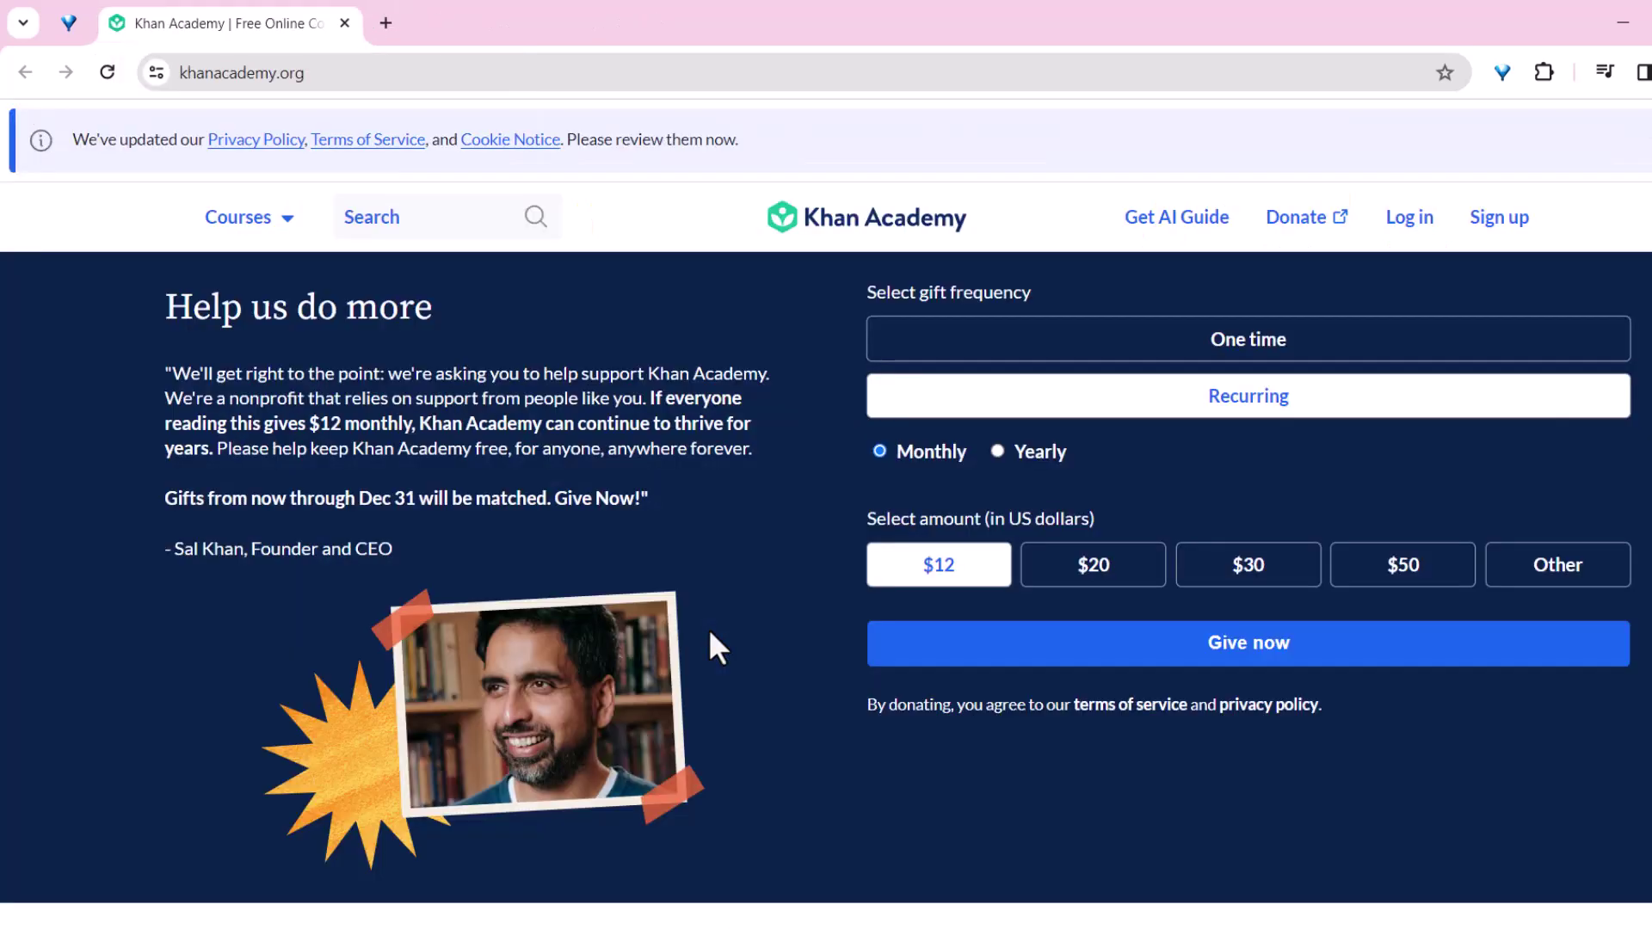
left_click(68, 29)
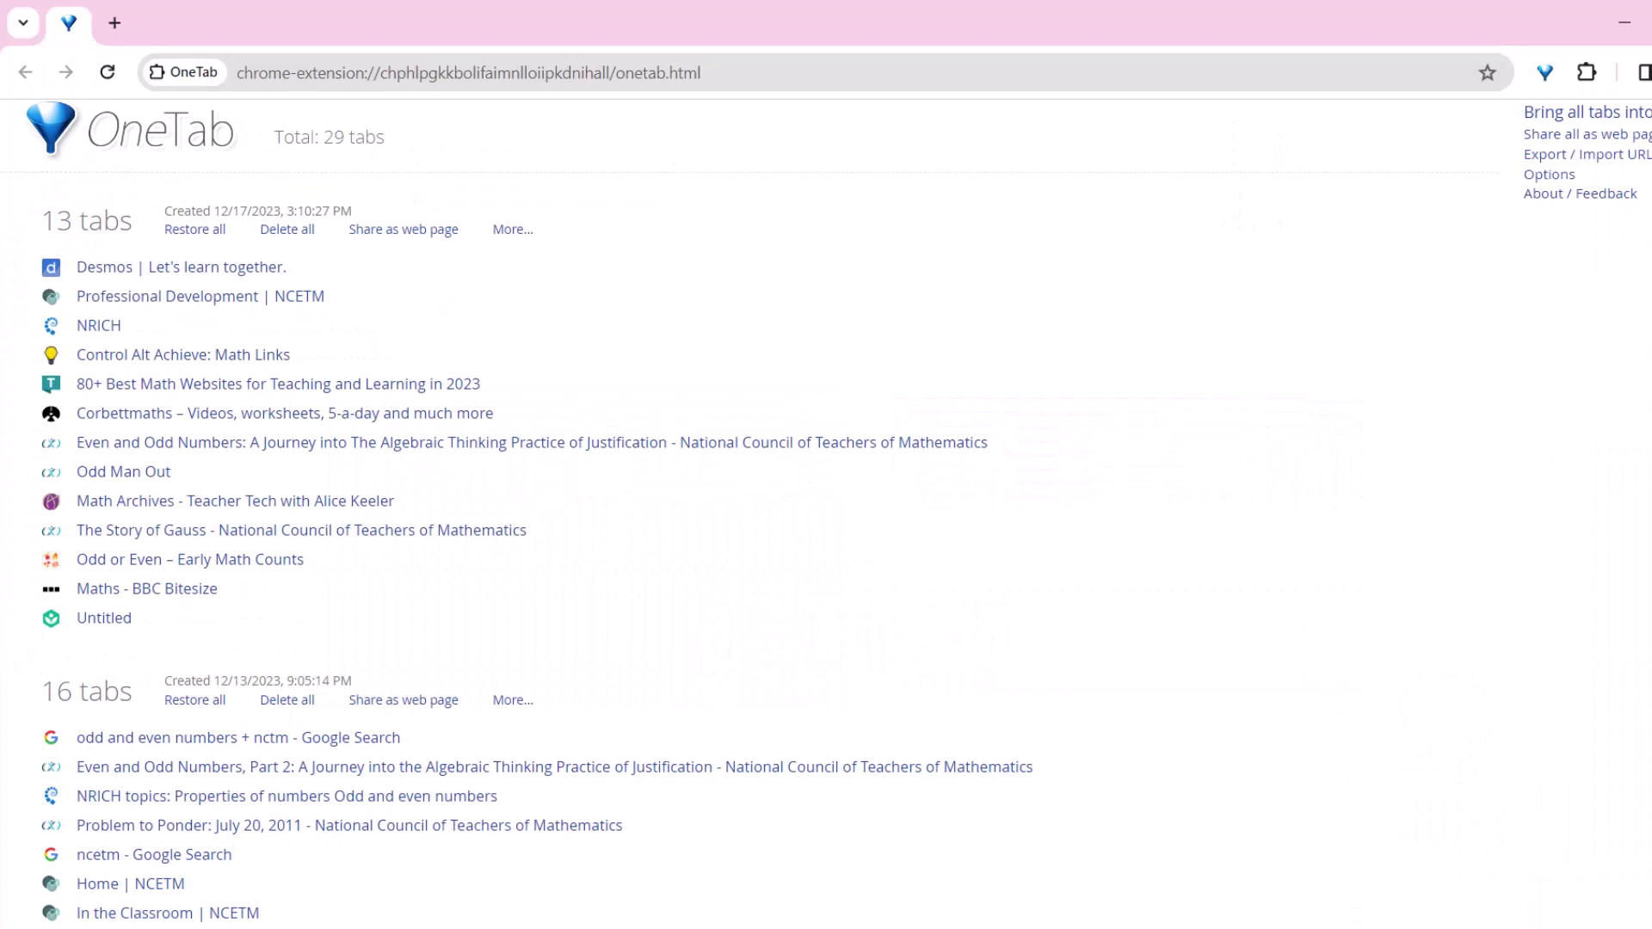
scroll(826, 516, "down", 1)
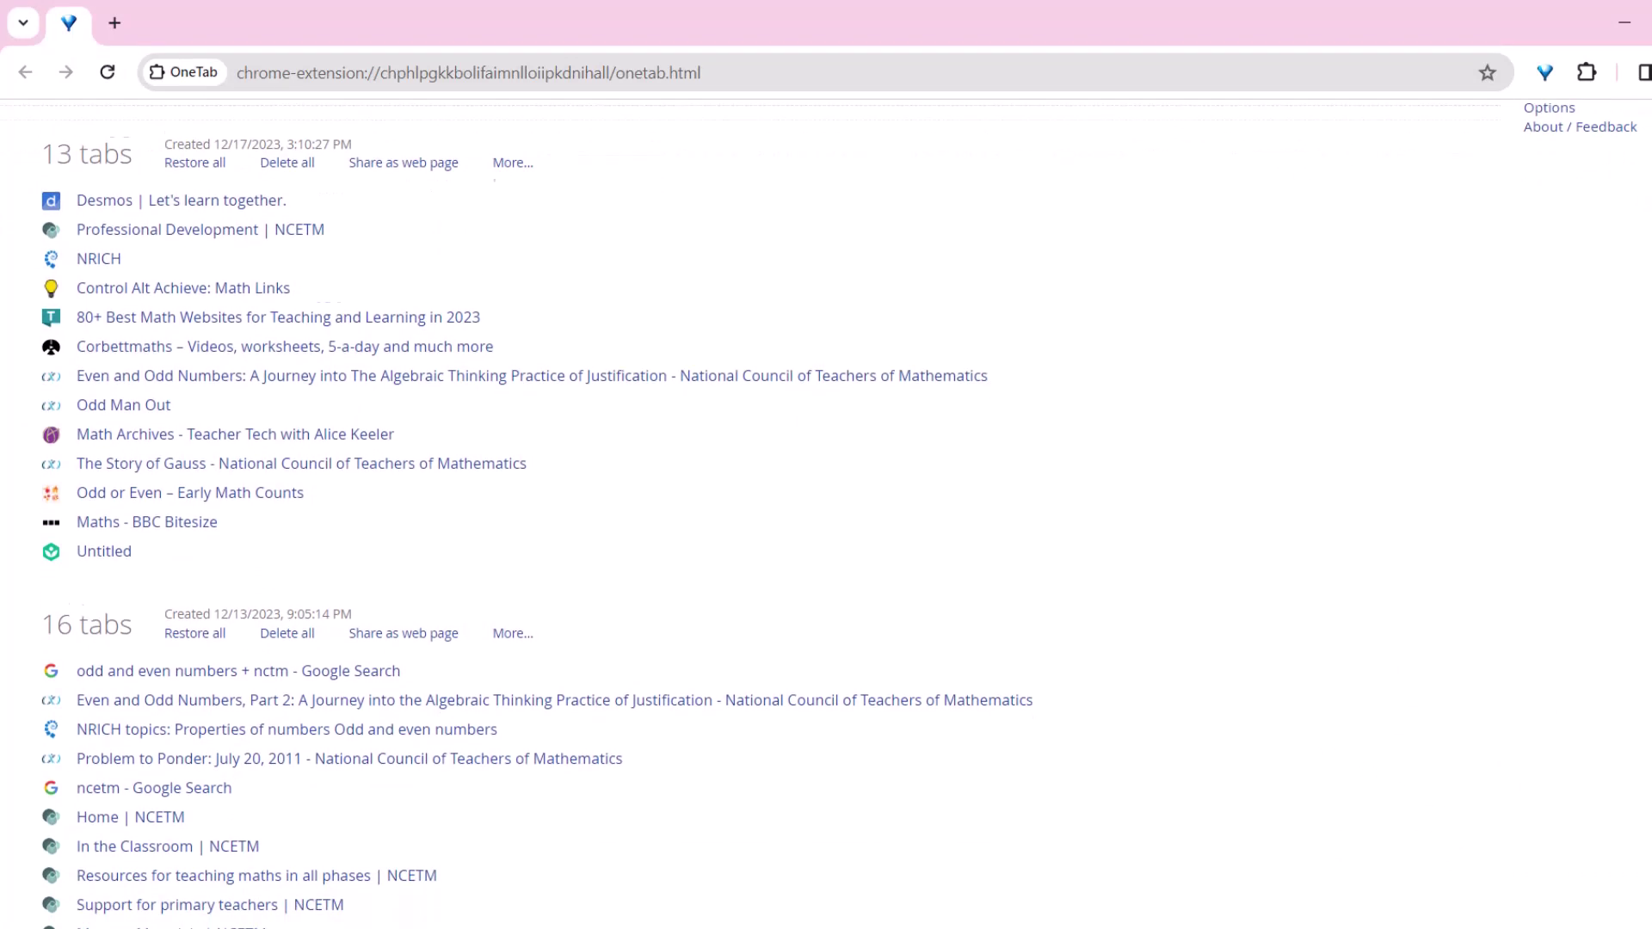
scroll(827, 516, "down", 2)
scroll(826, 517, "up", 3)
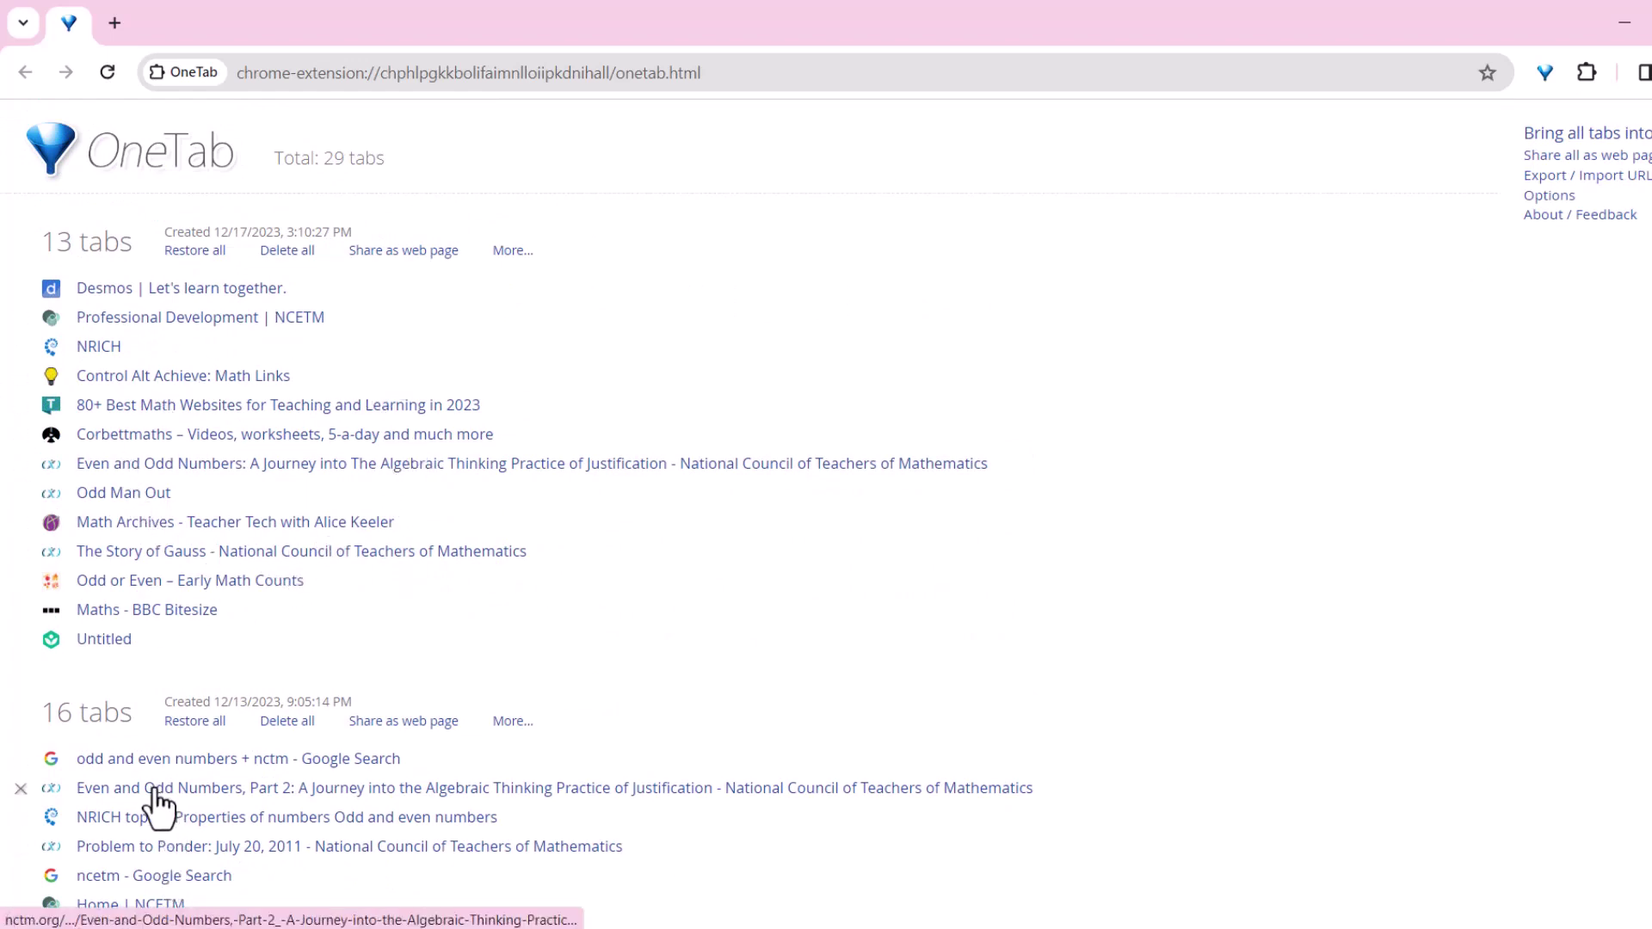
Drag Part 2 Even and Odd Numbers, NRICH topics and Home | NCETM into the first group
left_click_drag(156, 803, 162, 581)
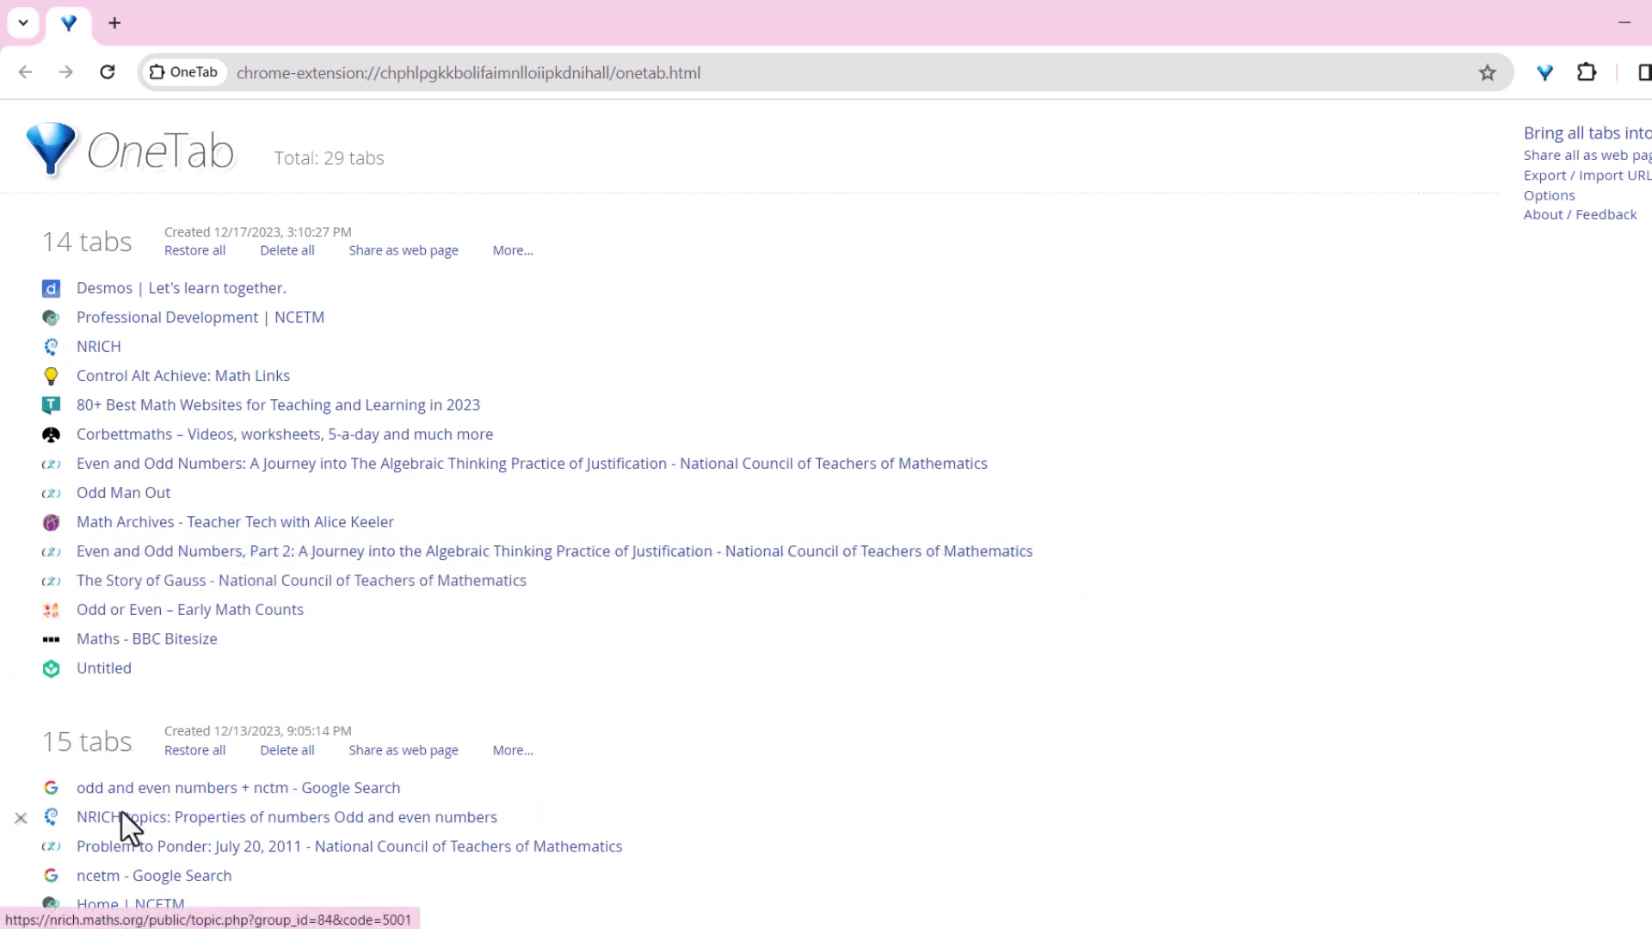
left_click_drag(125, 826, 161, 614)
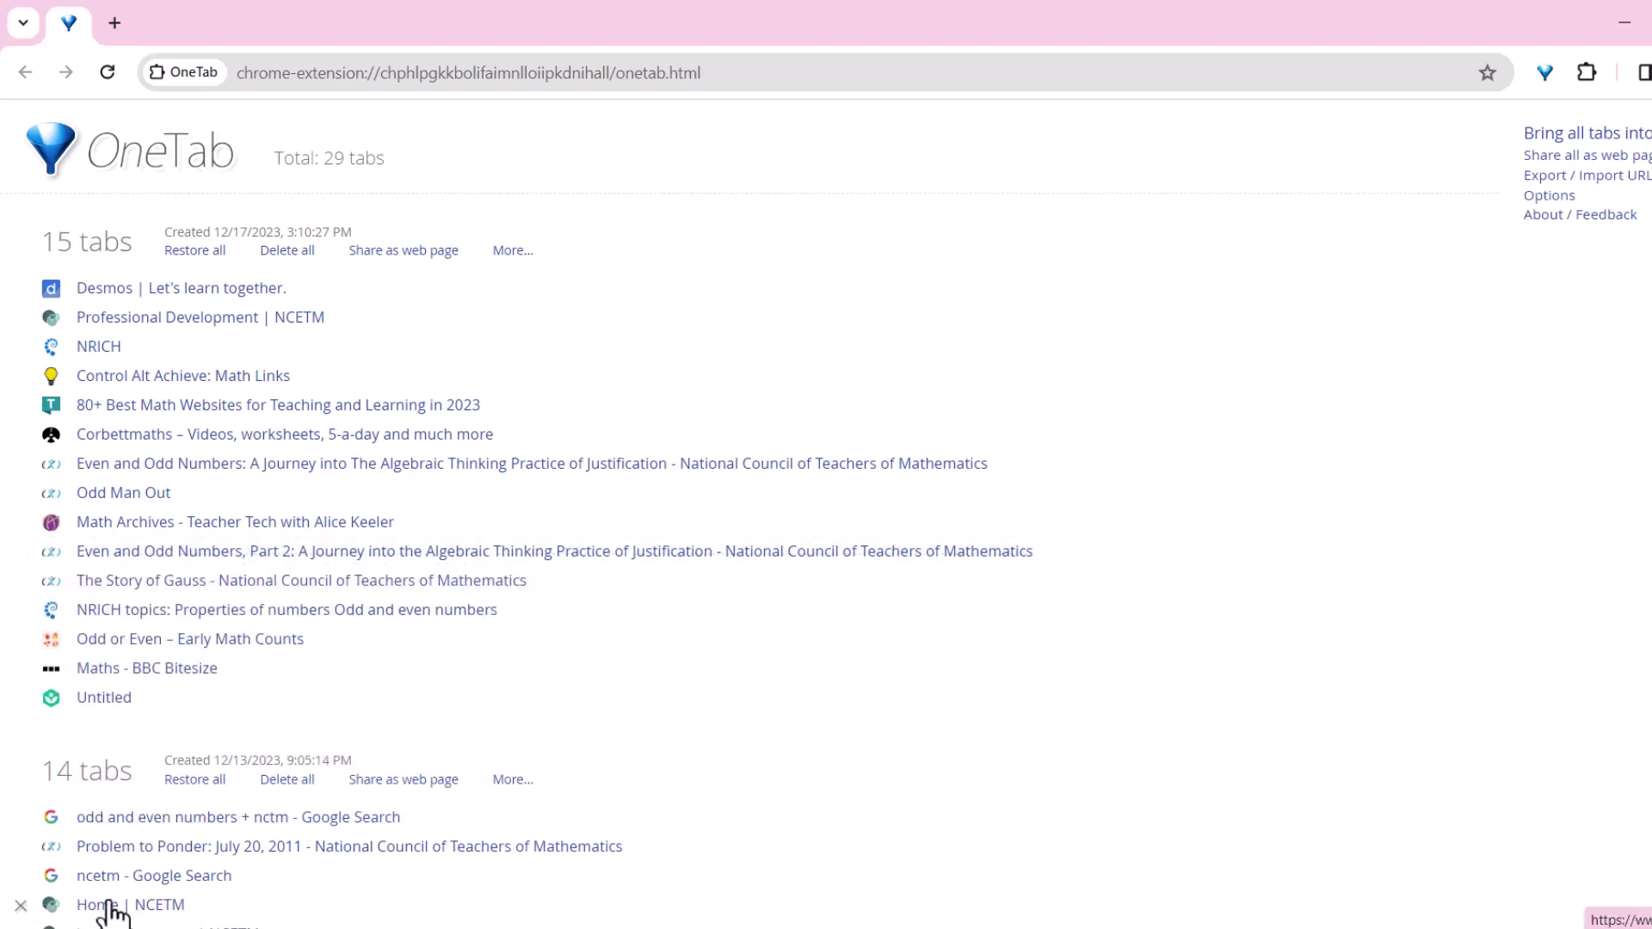
left_click_drag(110, 907, 155, 632)
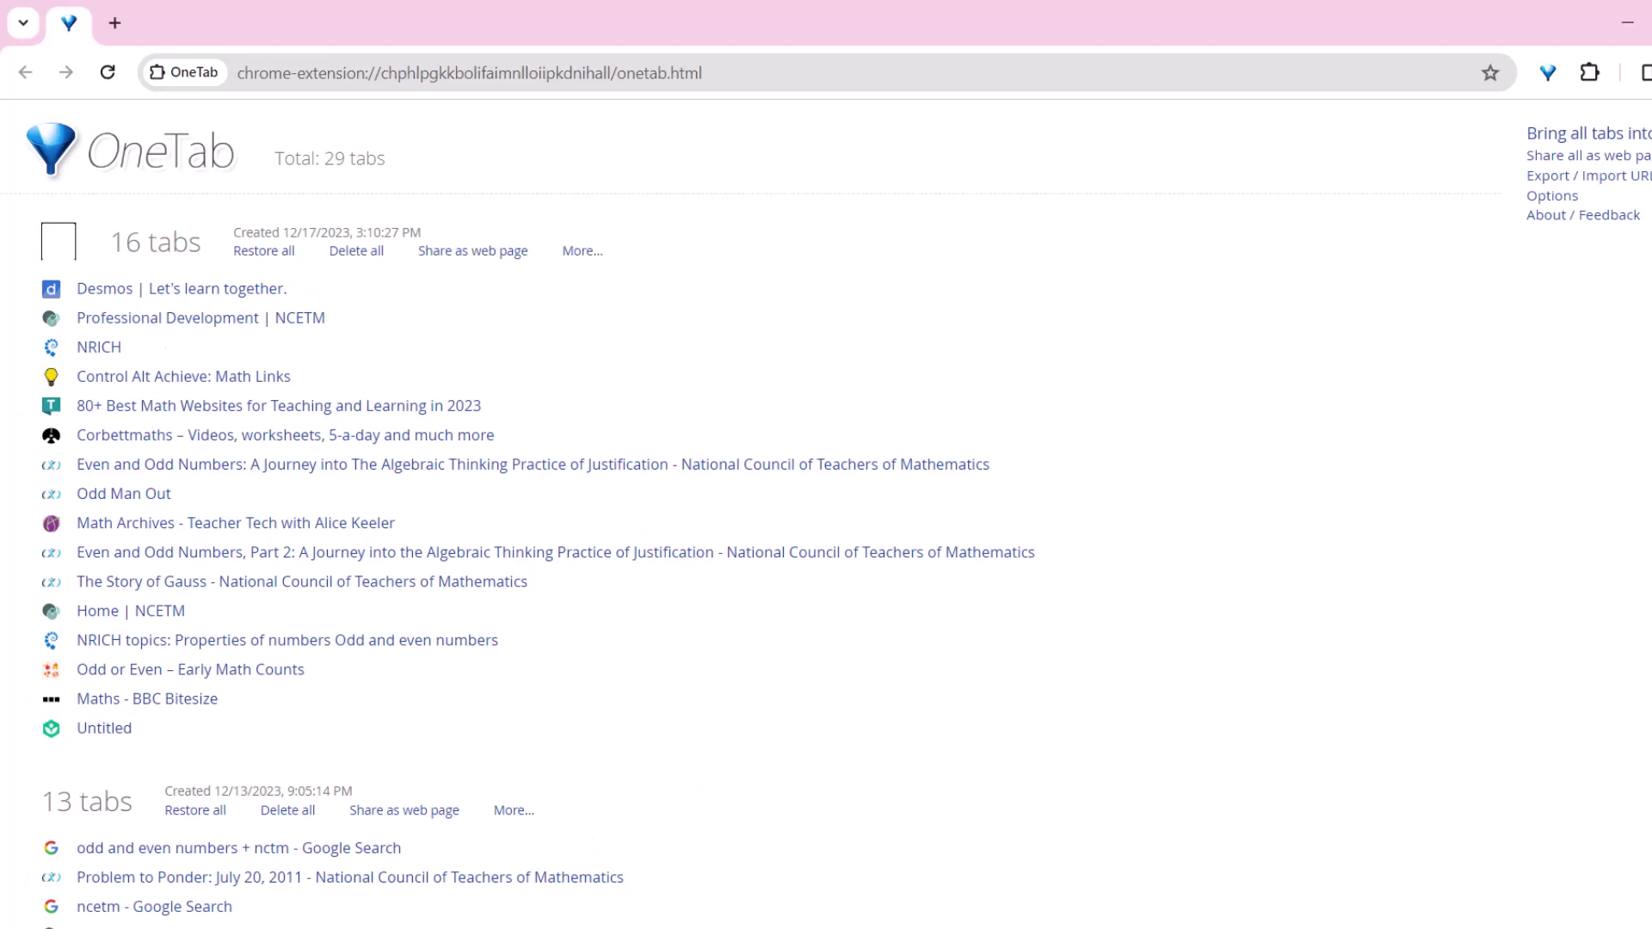
type("Math ")
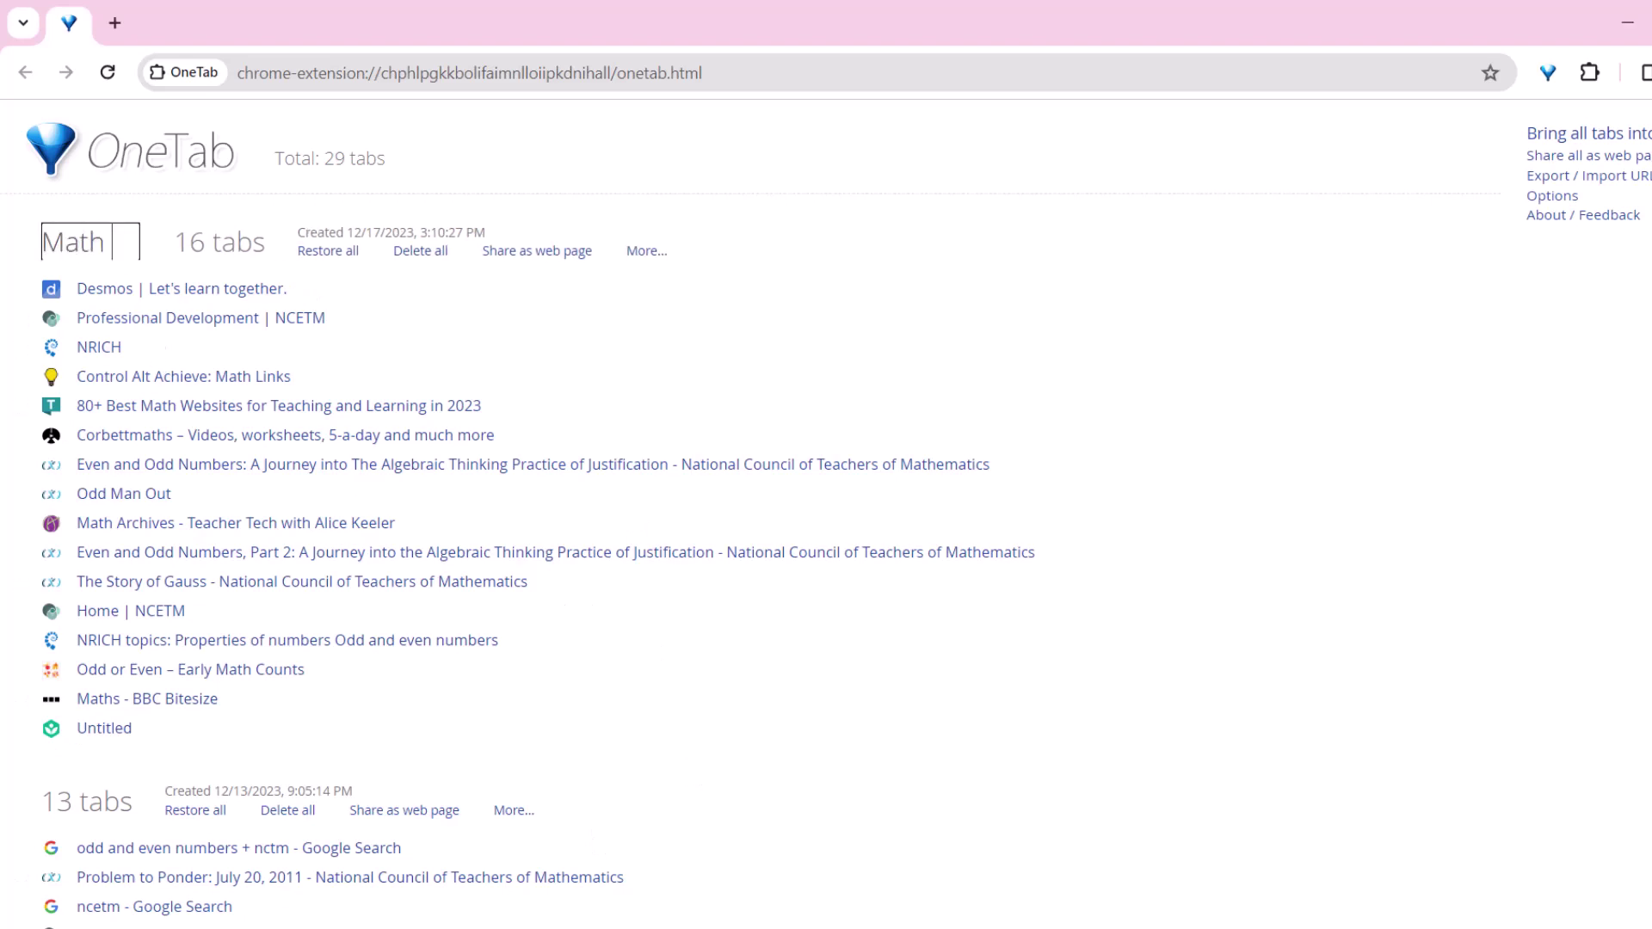
type("Website")
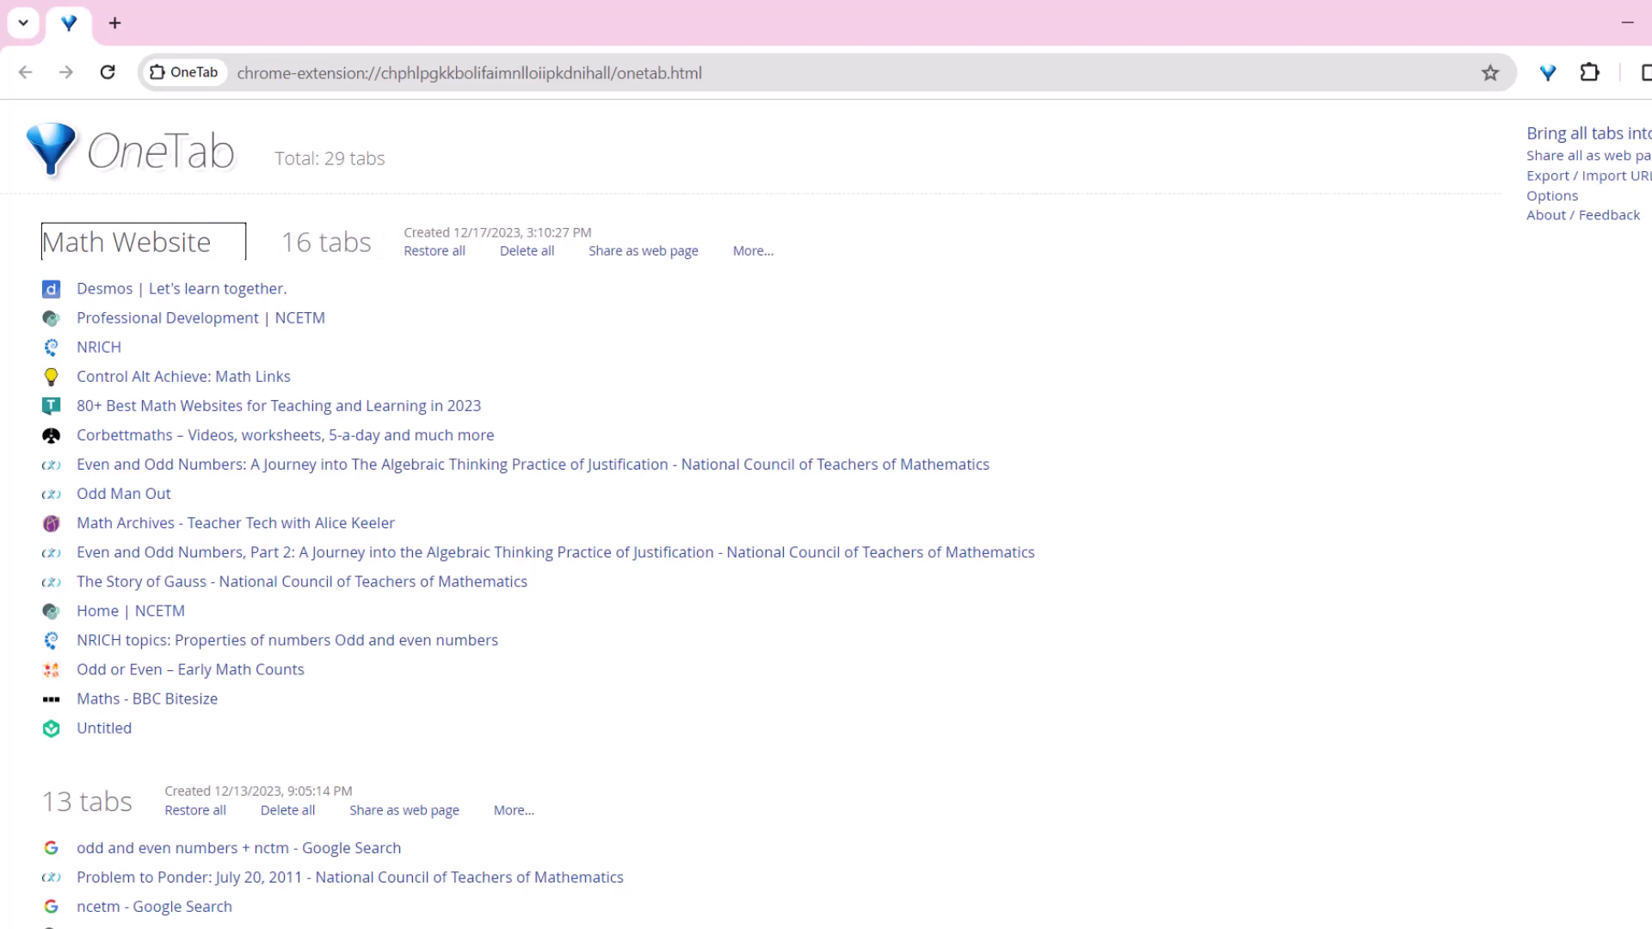
Confirm the first group's name as Math Websites
key("Return")
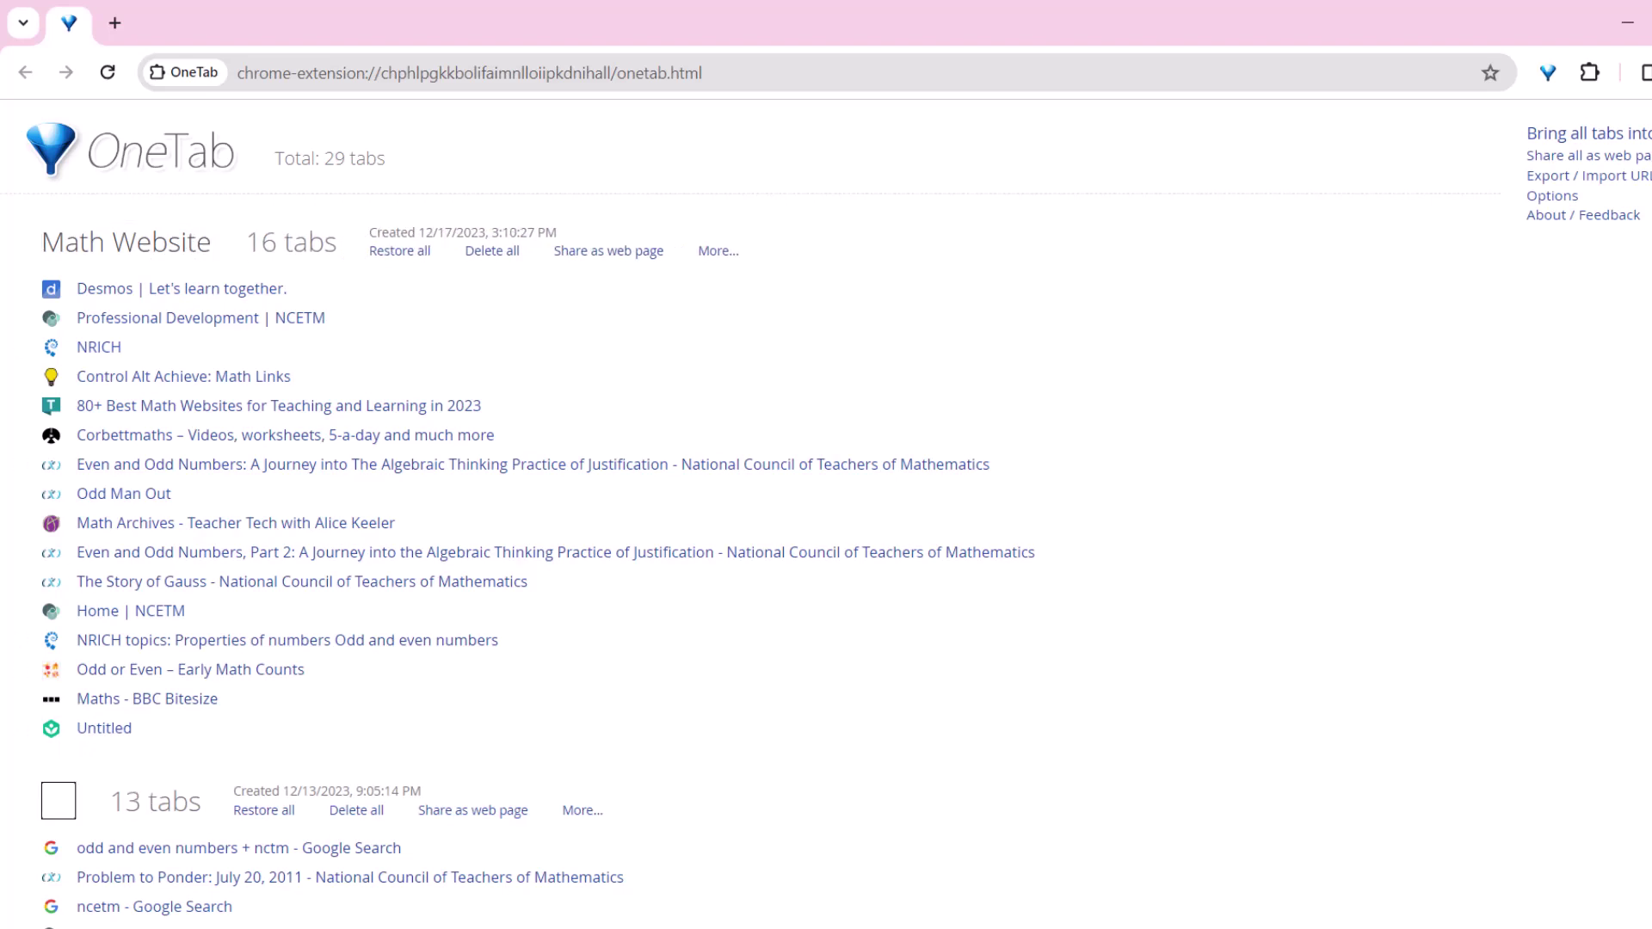
type("P.D.")
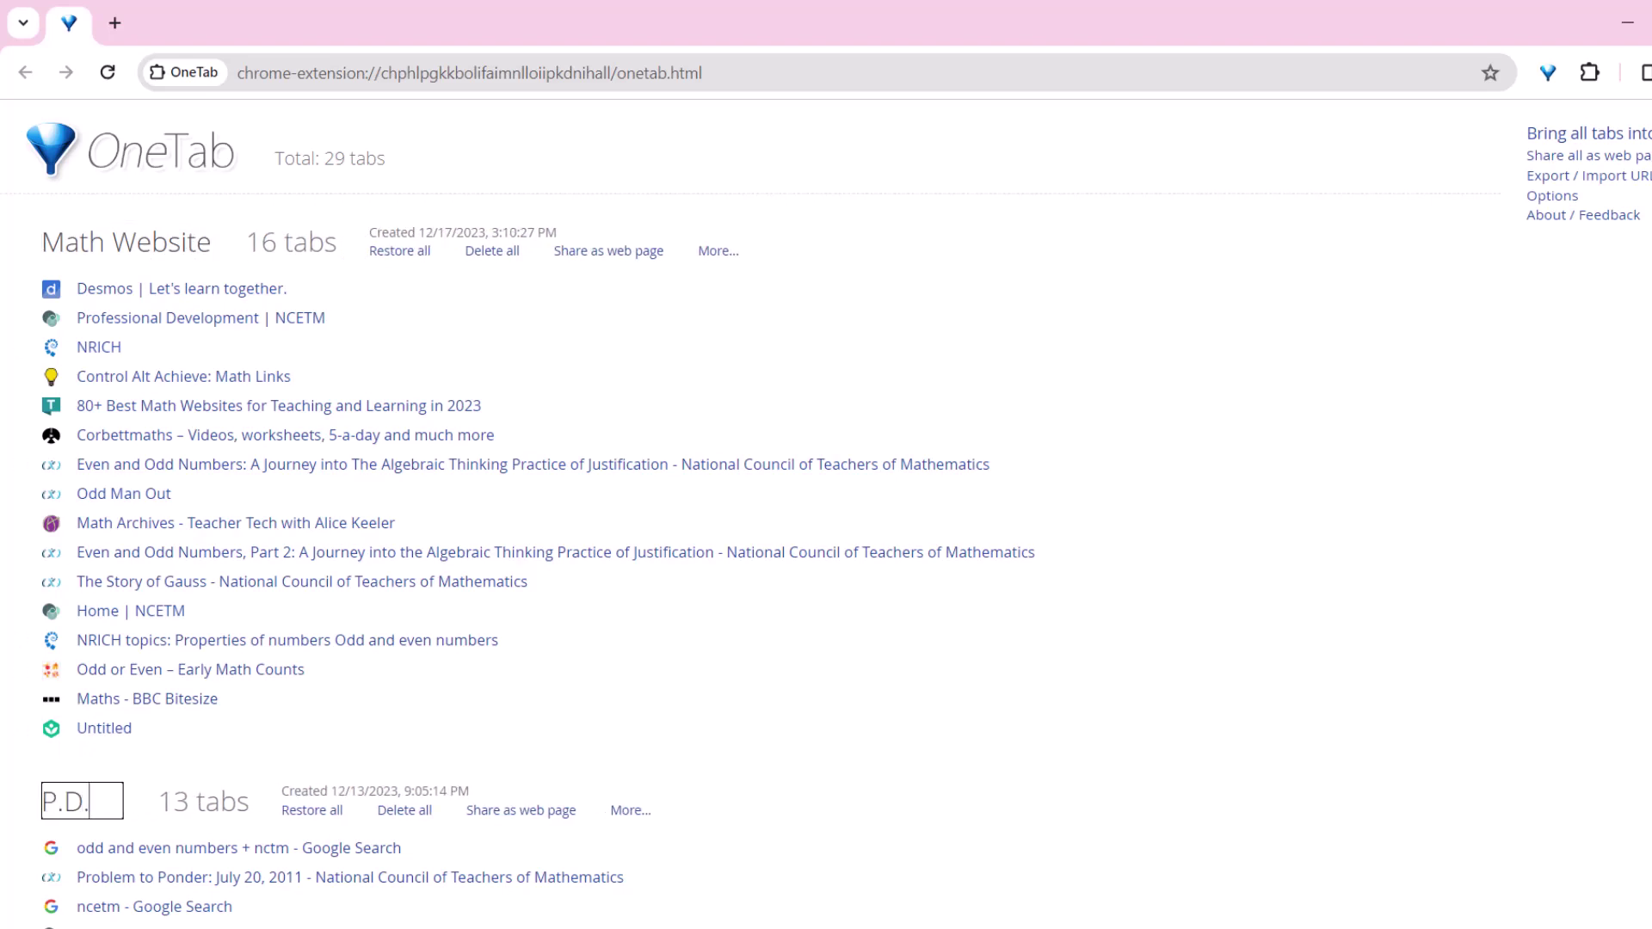
type(" Resou")
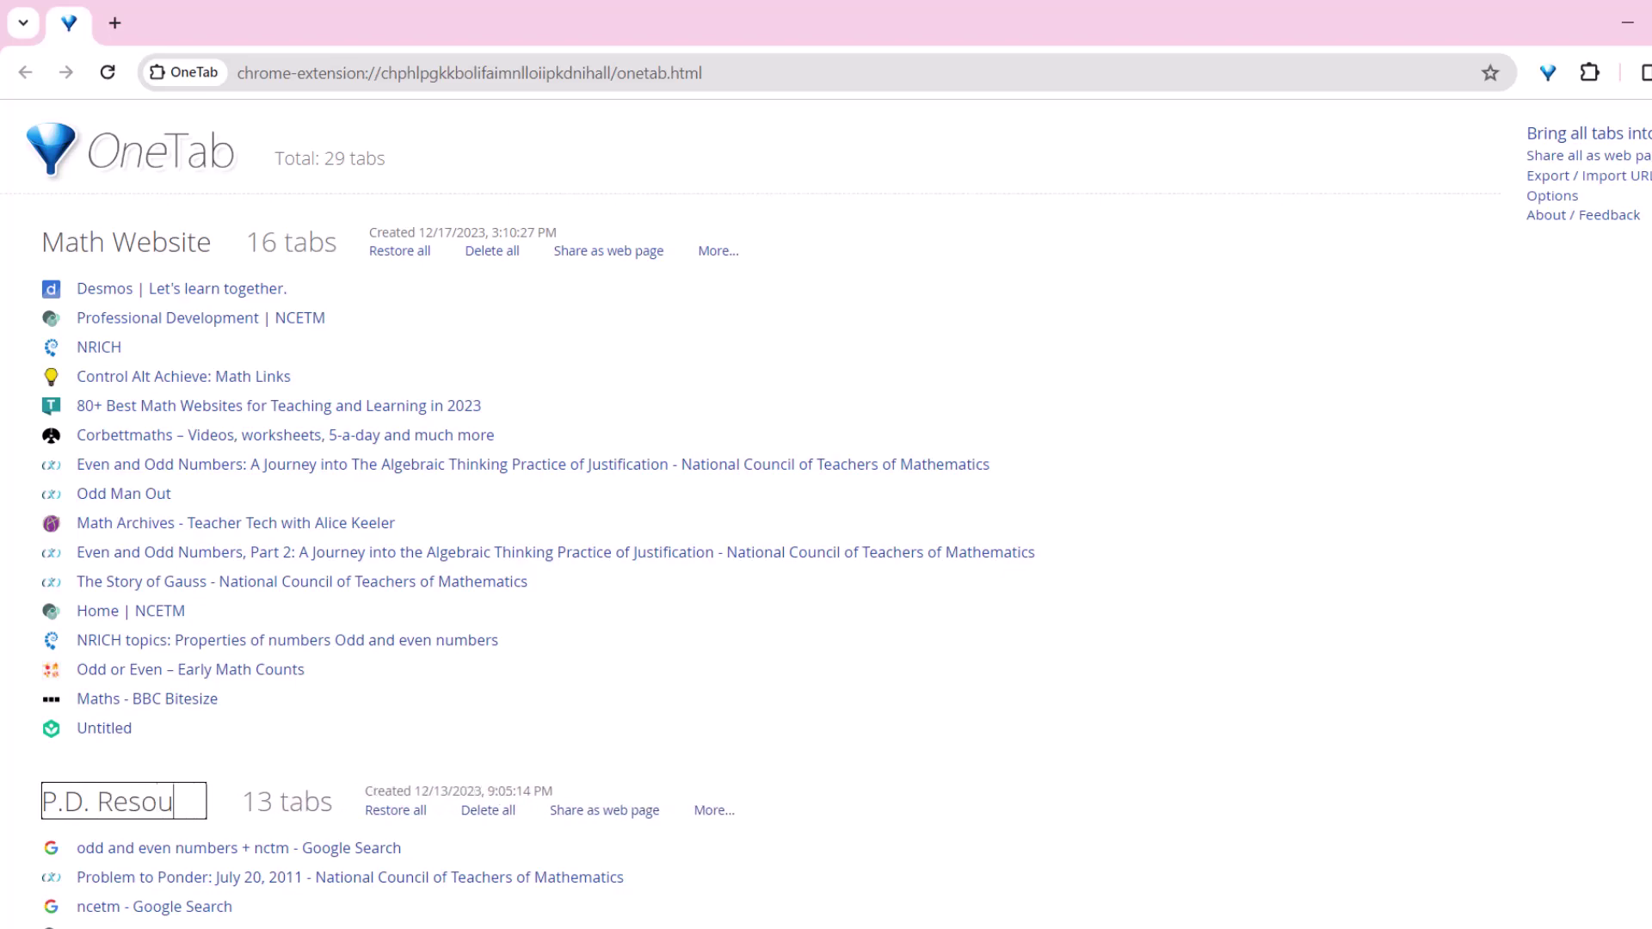
type("rces")
scroll(537, 512, "down", 2)
scroll(538, 513, "up", 1)
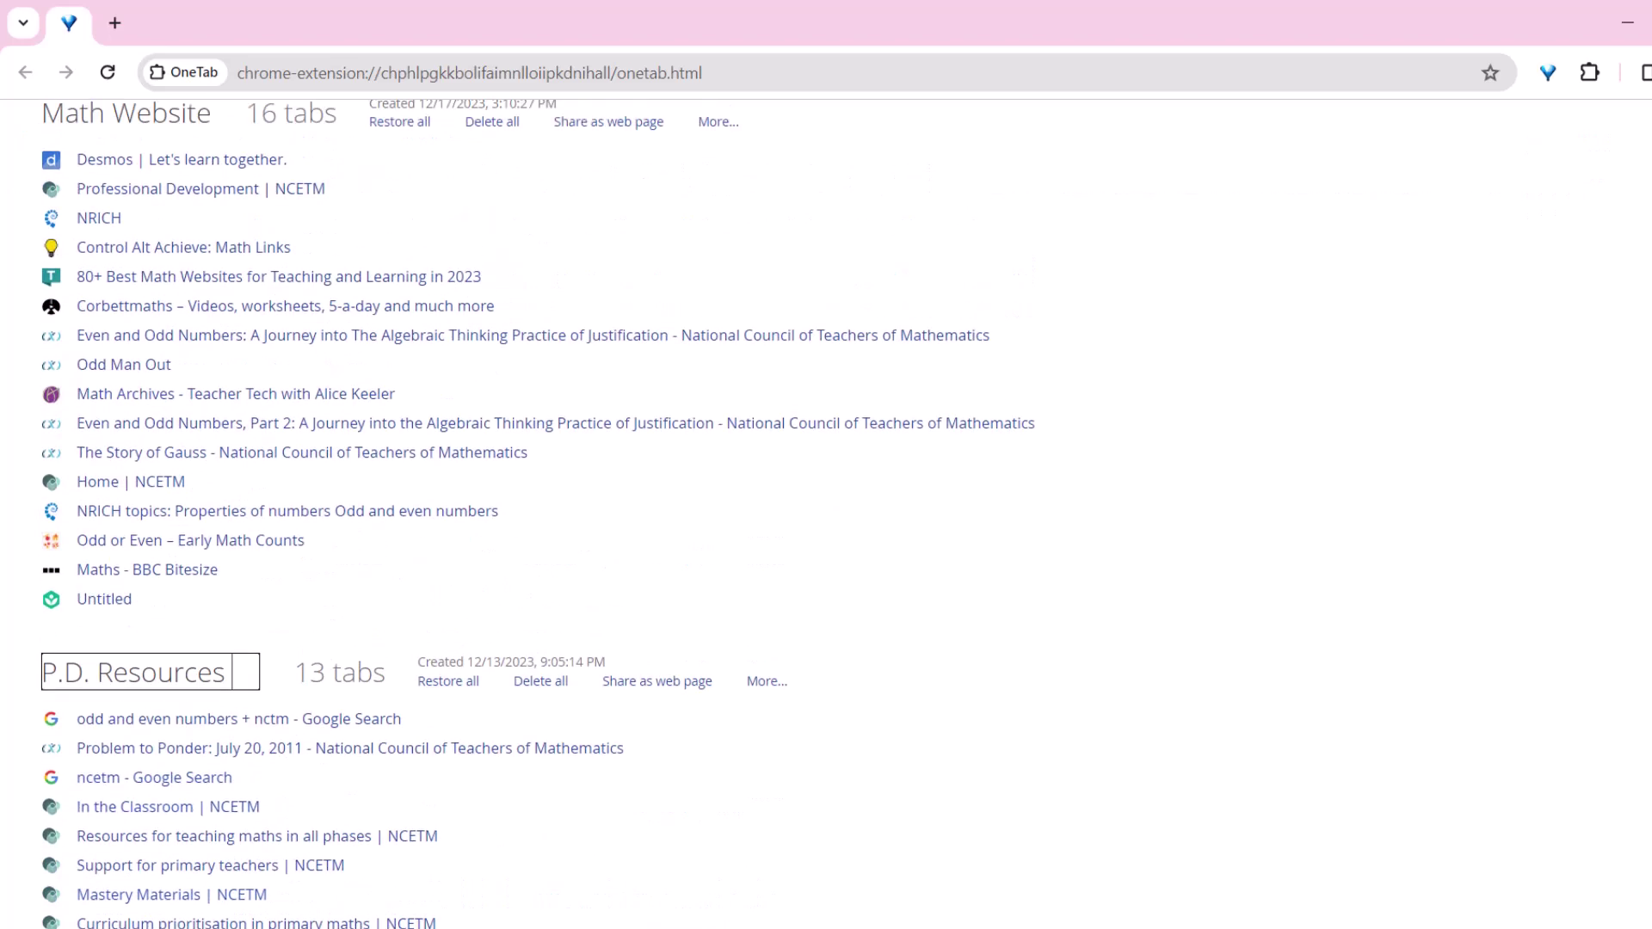
scroll(538, 512, "down", 1)
scroll(538, 514, "down", 1)
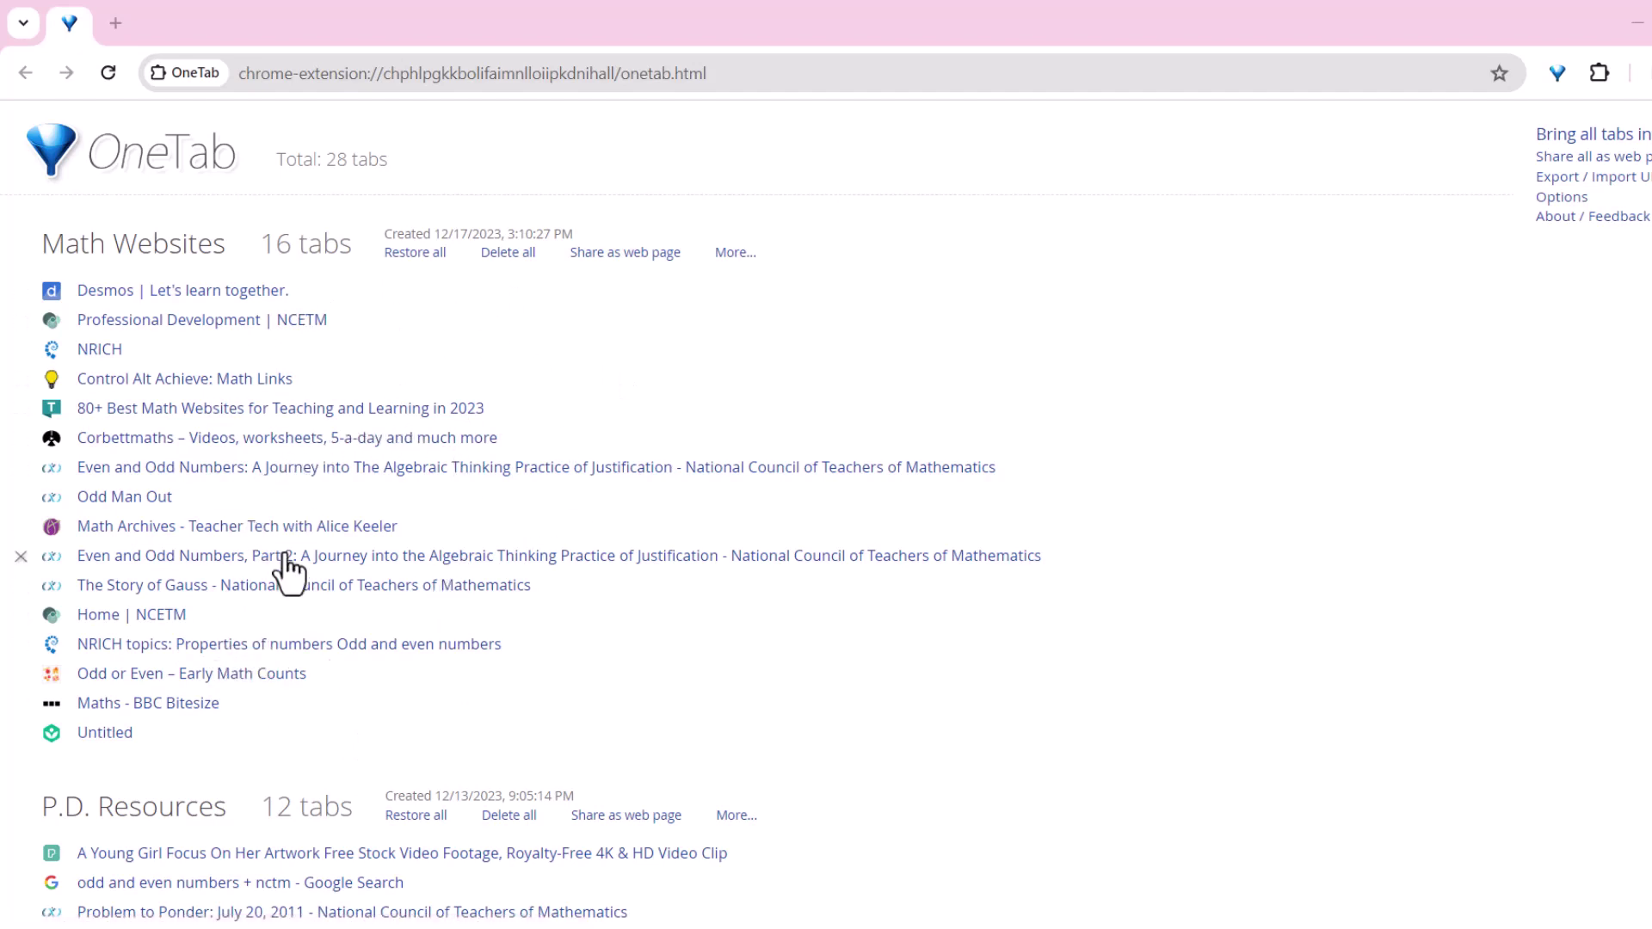
mouse_move(206, 452)
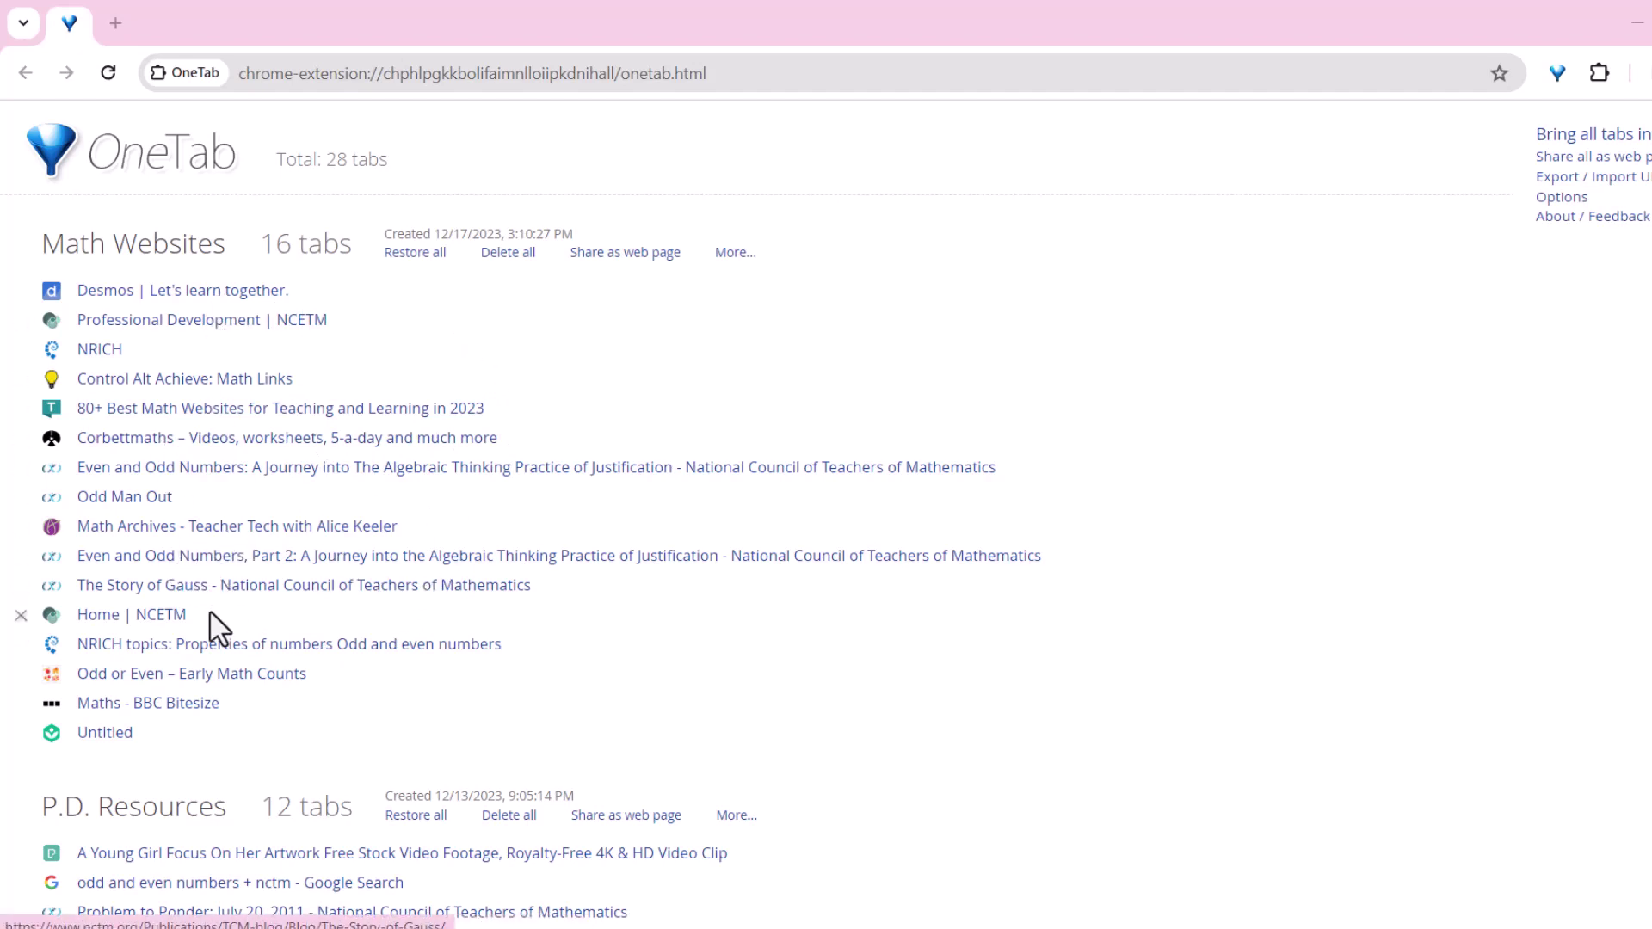
Lock the Math Websites group and open the A Young Girl link from the list
left_click(730, 254)
left_click(749, 282)
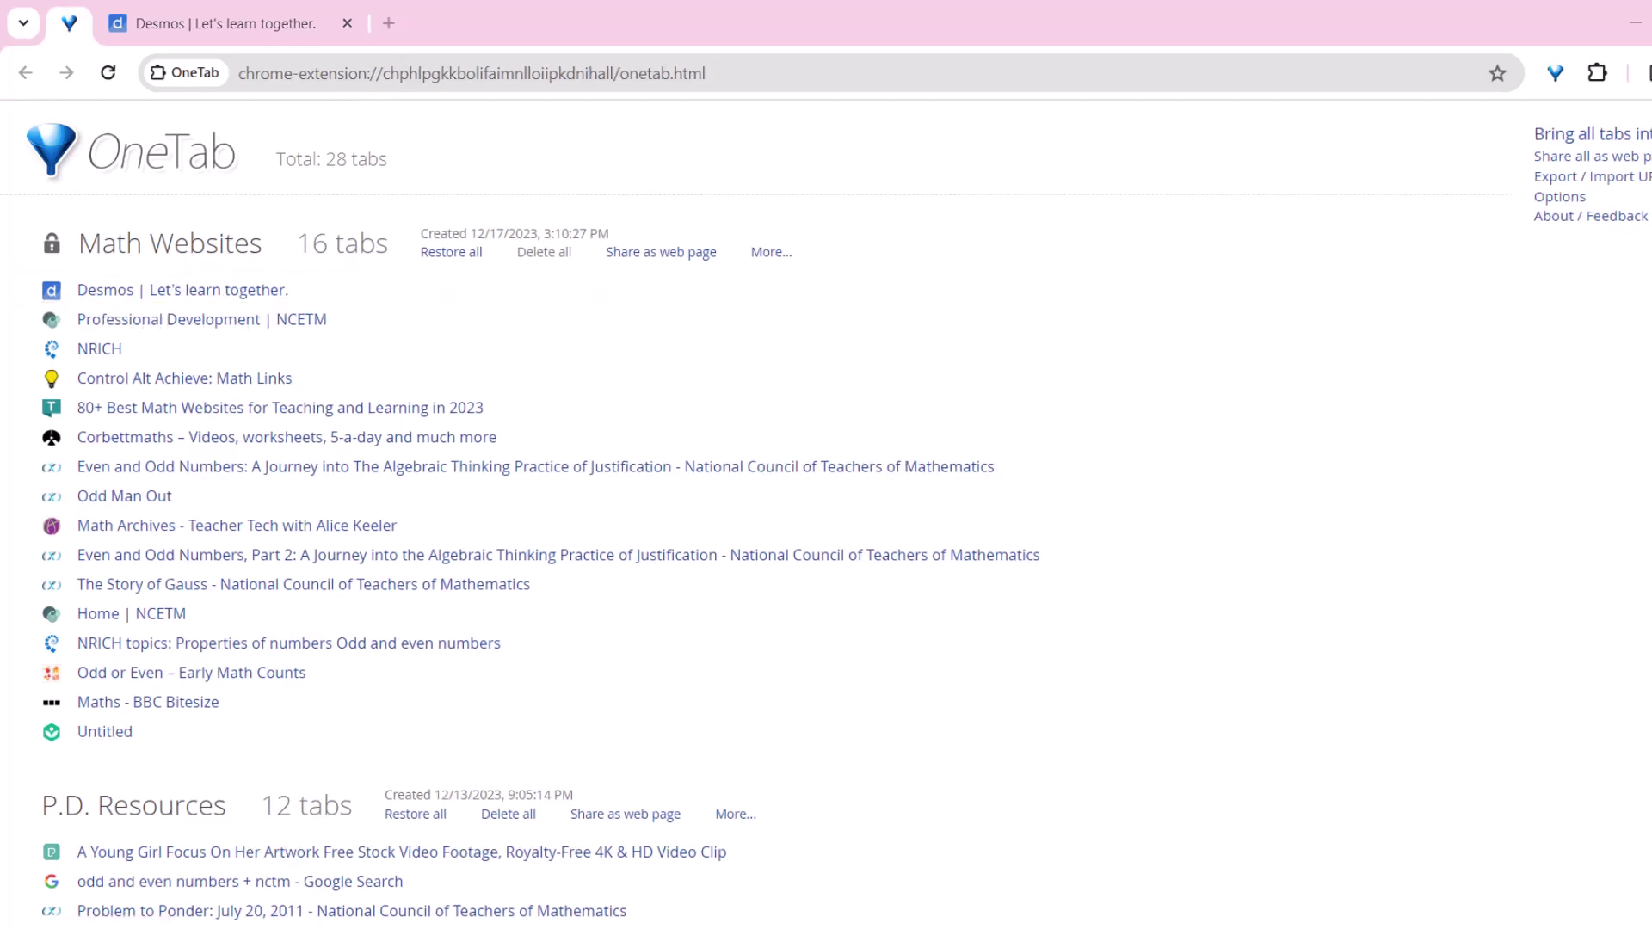
scroll(827, 516, "down", 3)
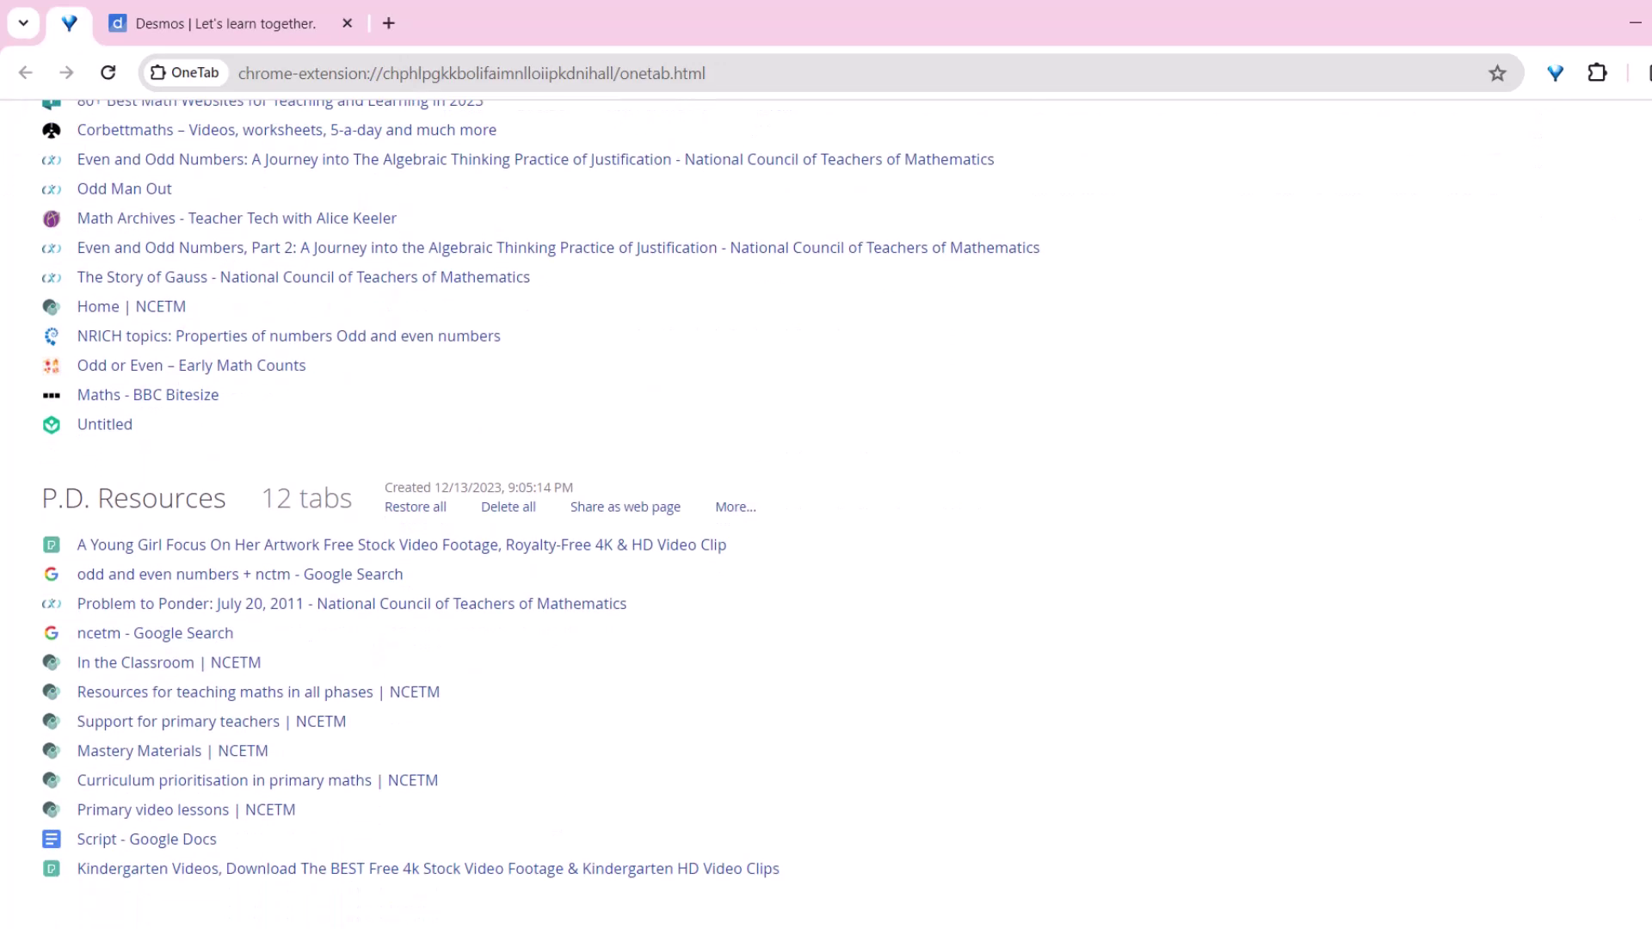
left_click(274, 547)
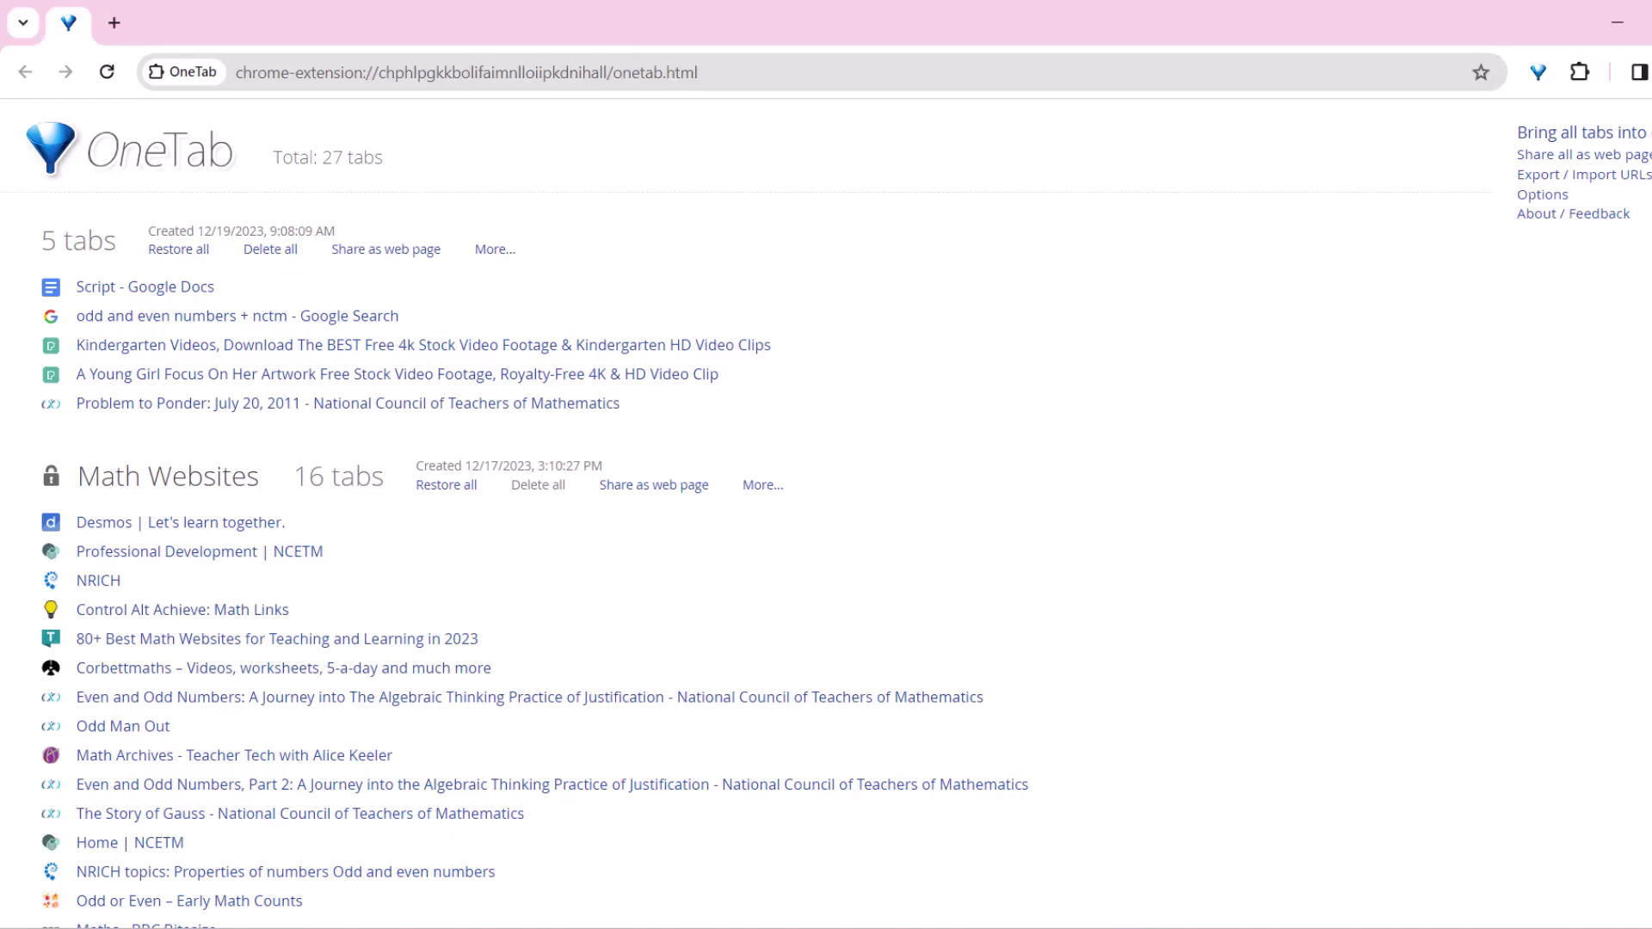
scroll(827, 516, "down", 2)
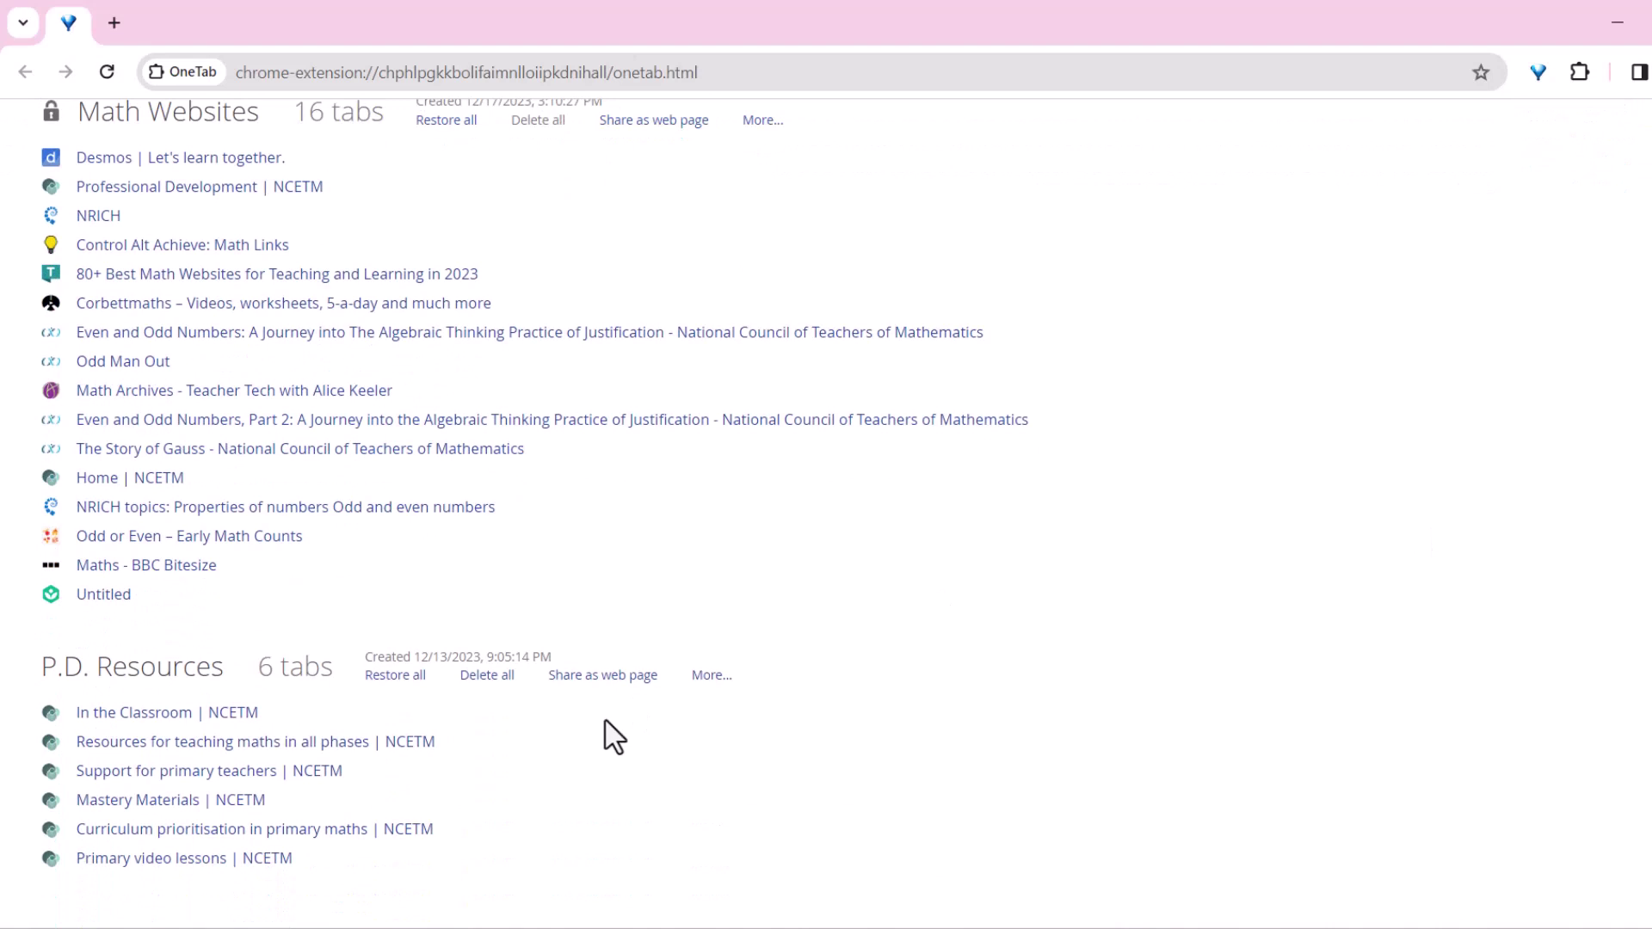
Star the P.D. Resources group so it moves to the top of the list
left_click(711, 677)
left_click(730, 722)
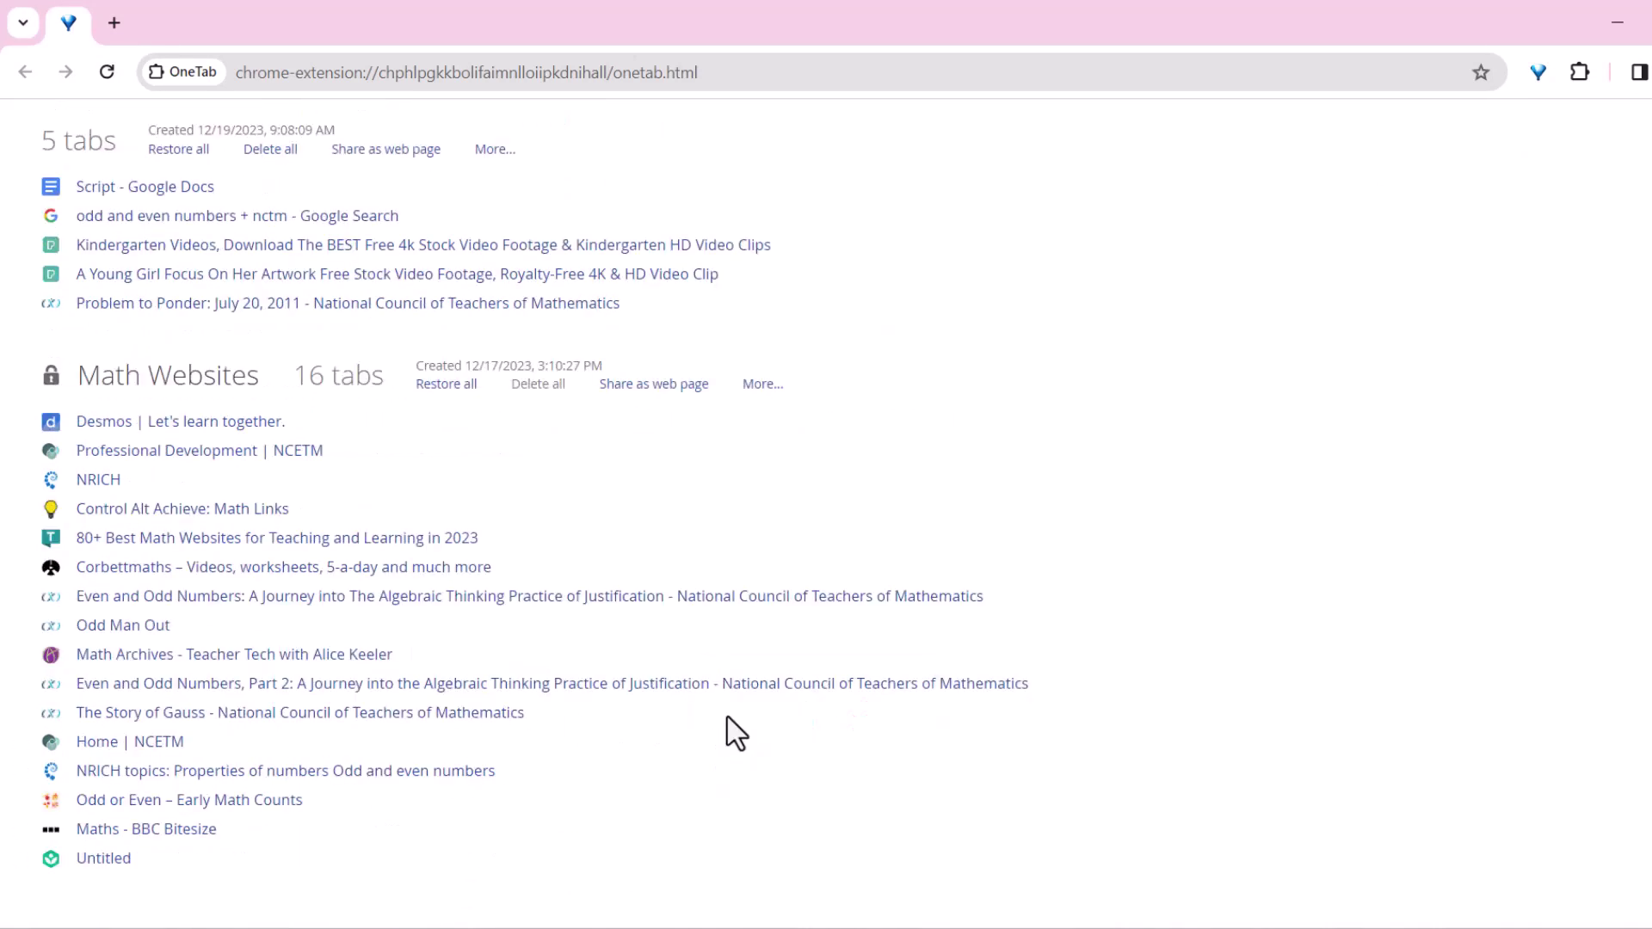
scroll(825, 517, "up", 3)
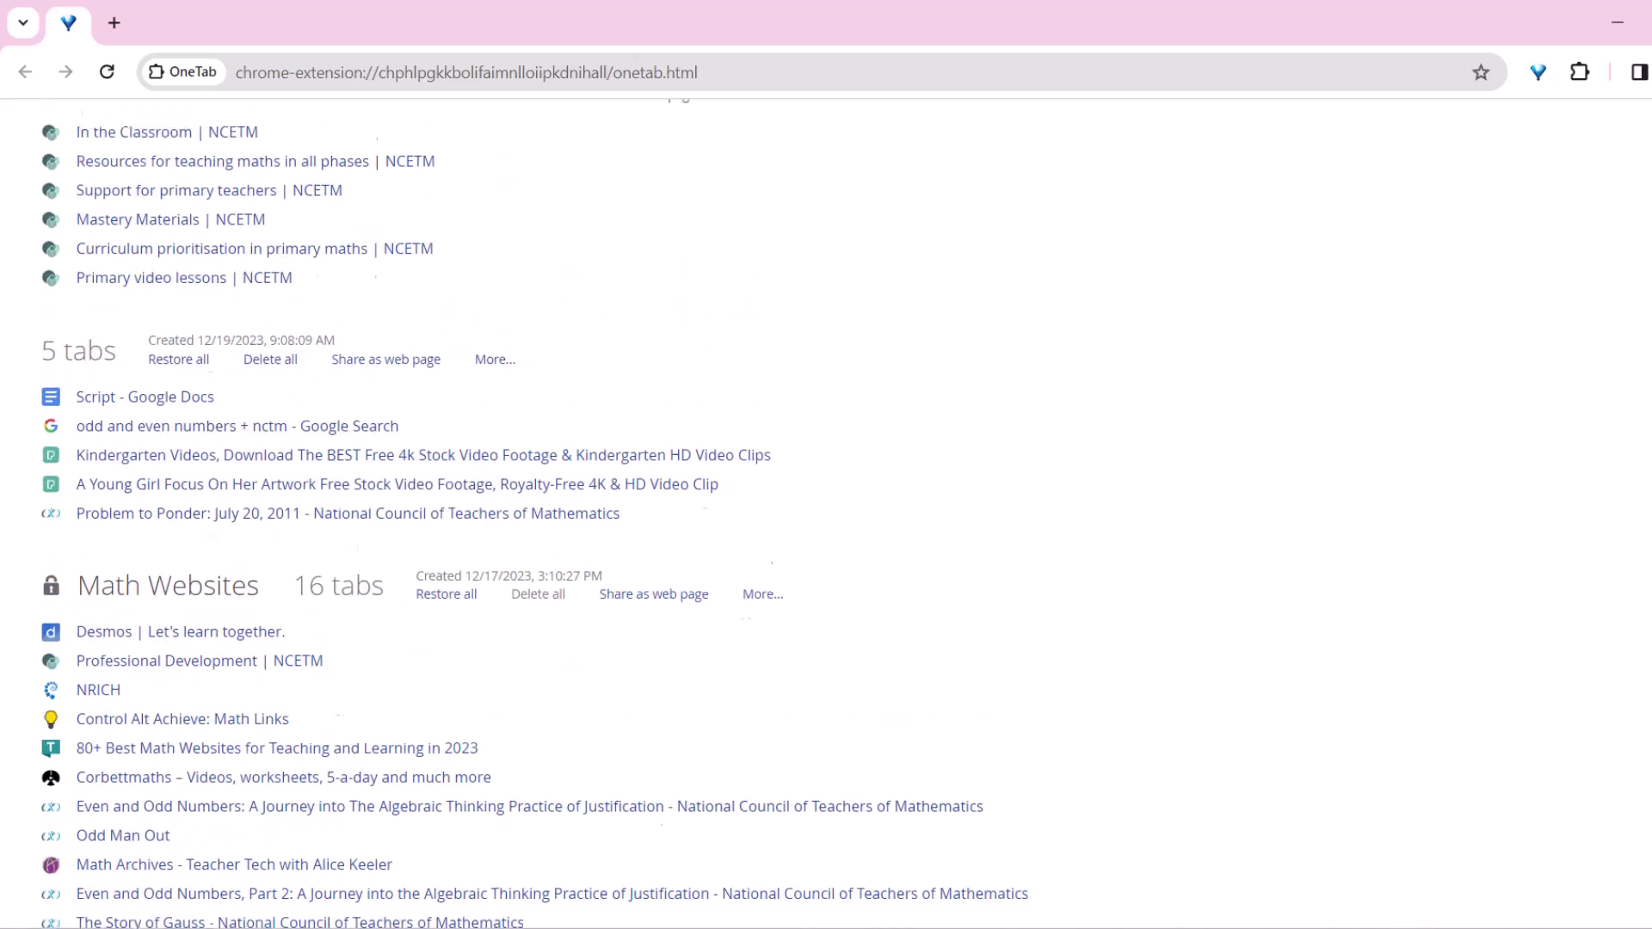
scroll(826, 517, "up", 2)
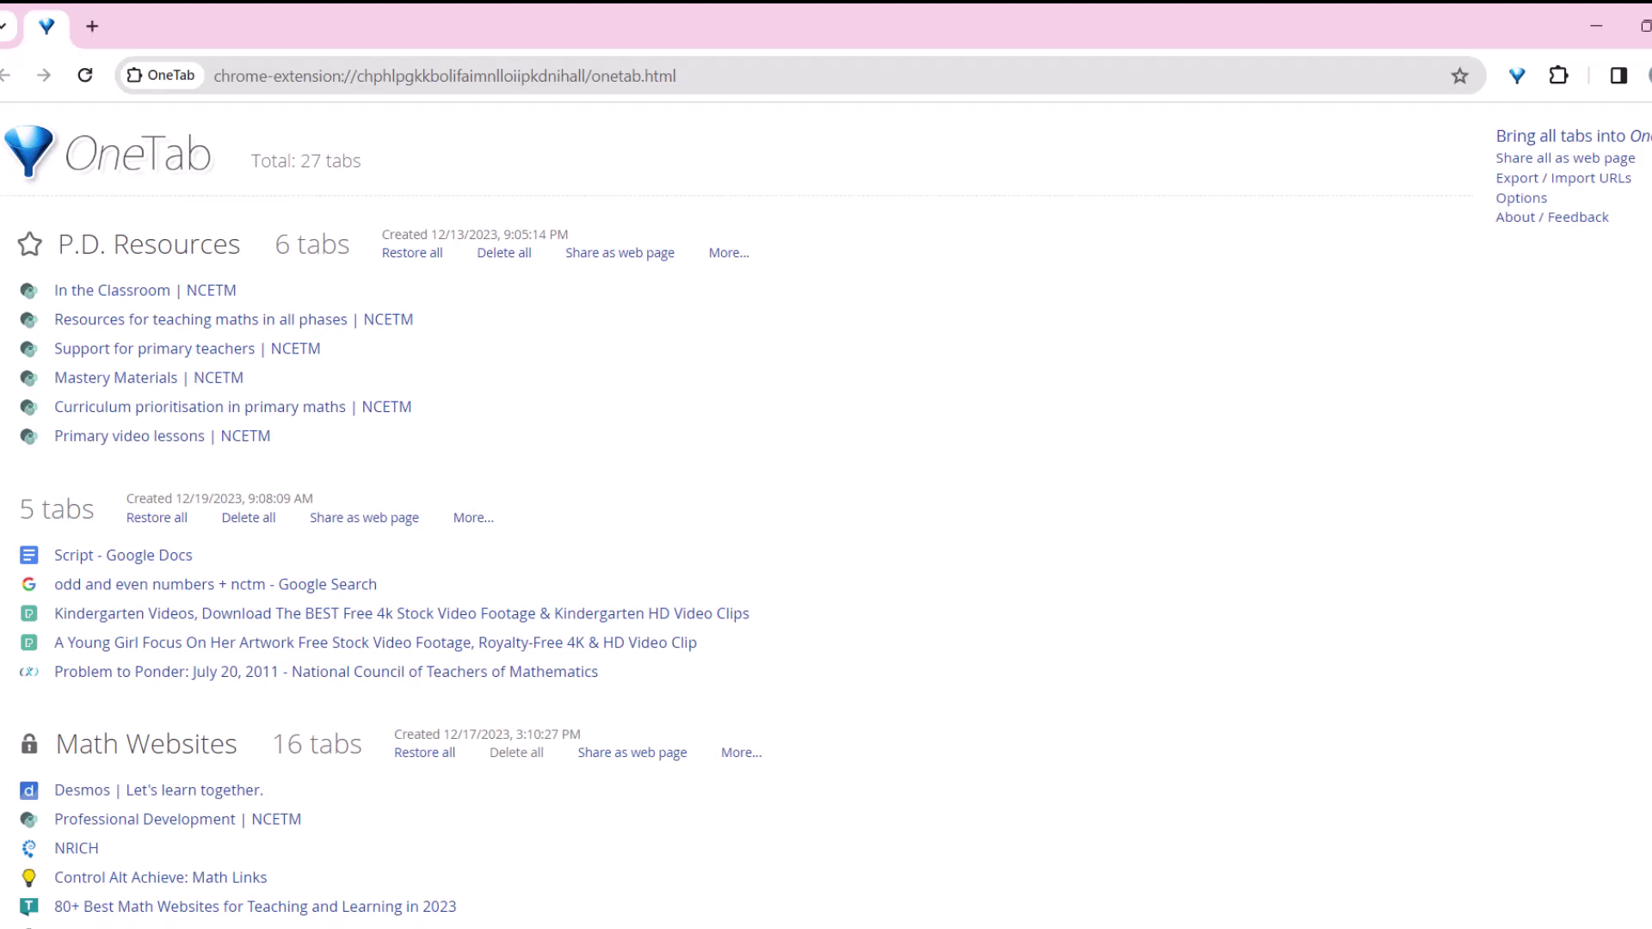
scroll(826, 516, "down", 1)
scroll(826, 517, "down", 2)
scroll(825, 517, "up", 1)
scroll(827, 517, "up", 2)
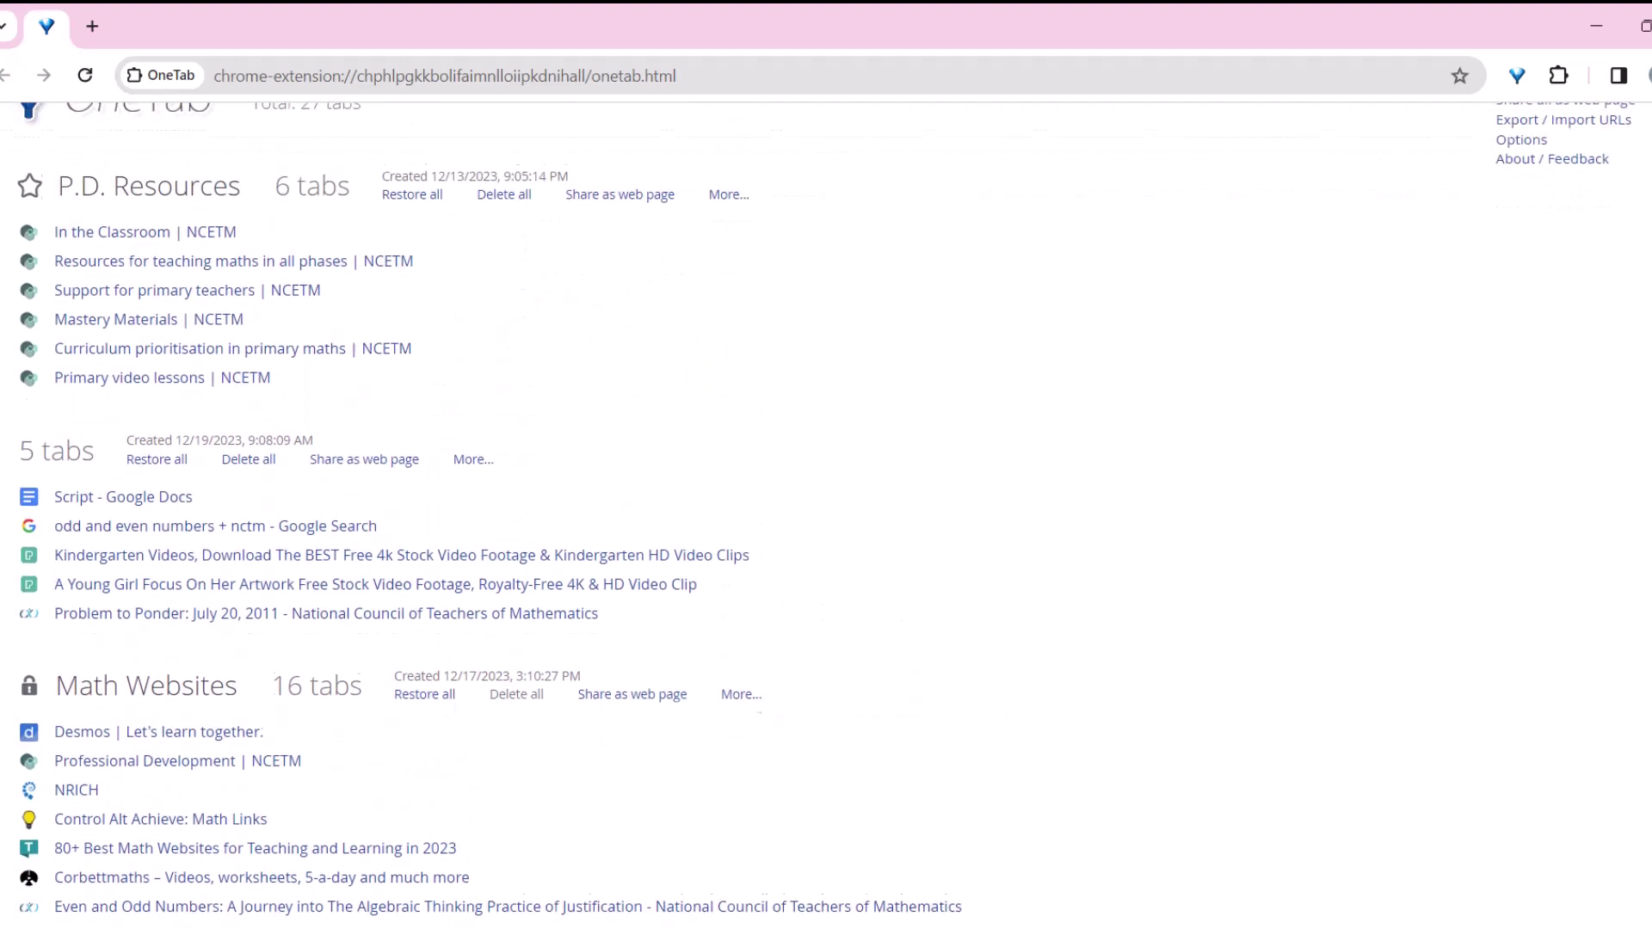
scroll(825, 517, "down", 2)
scroll(825, 516, "down", 1)
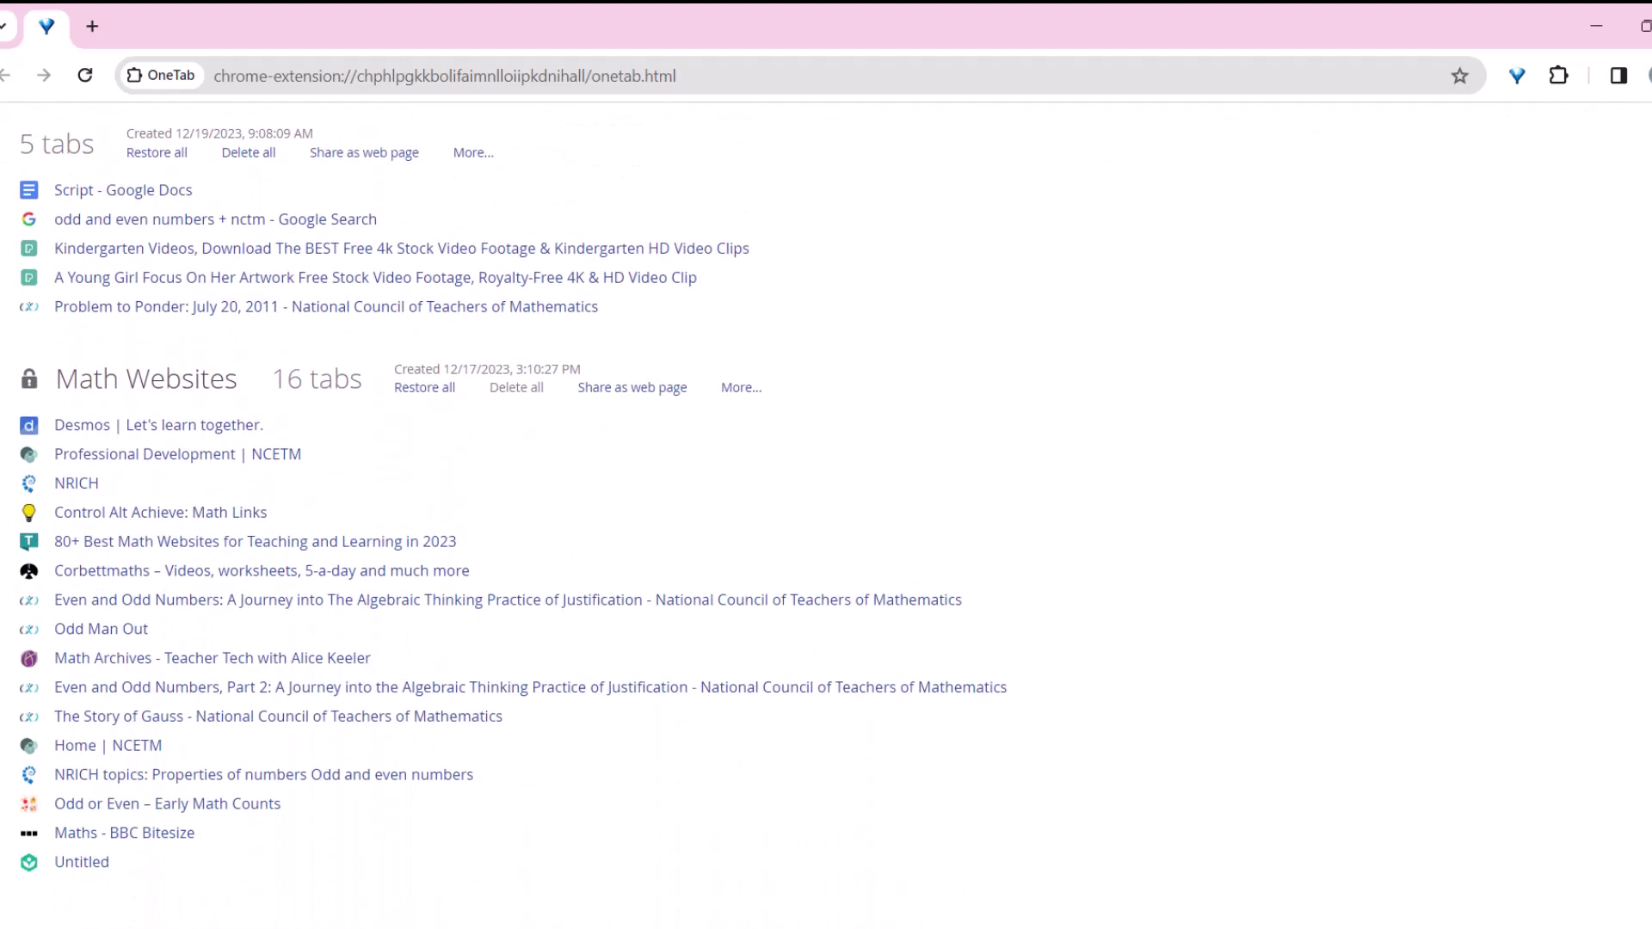
scroll(826, 517, "up", 3)
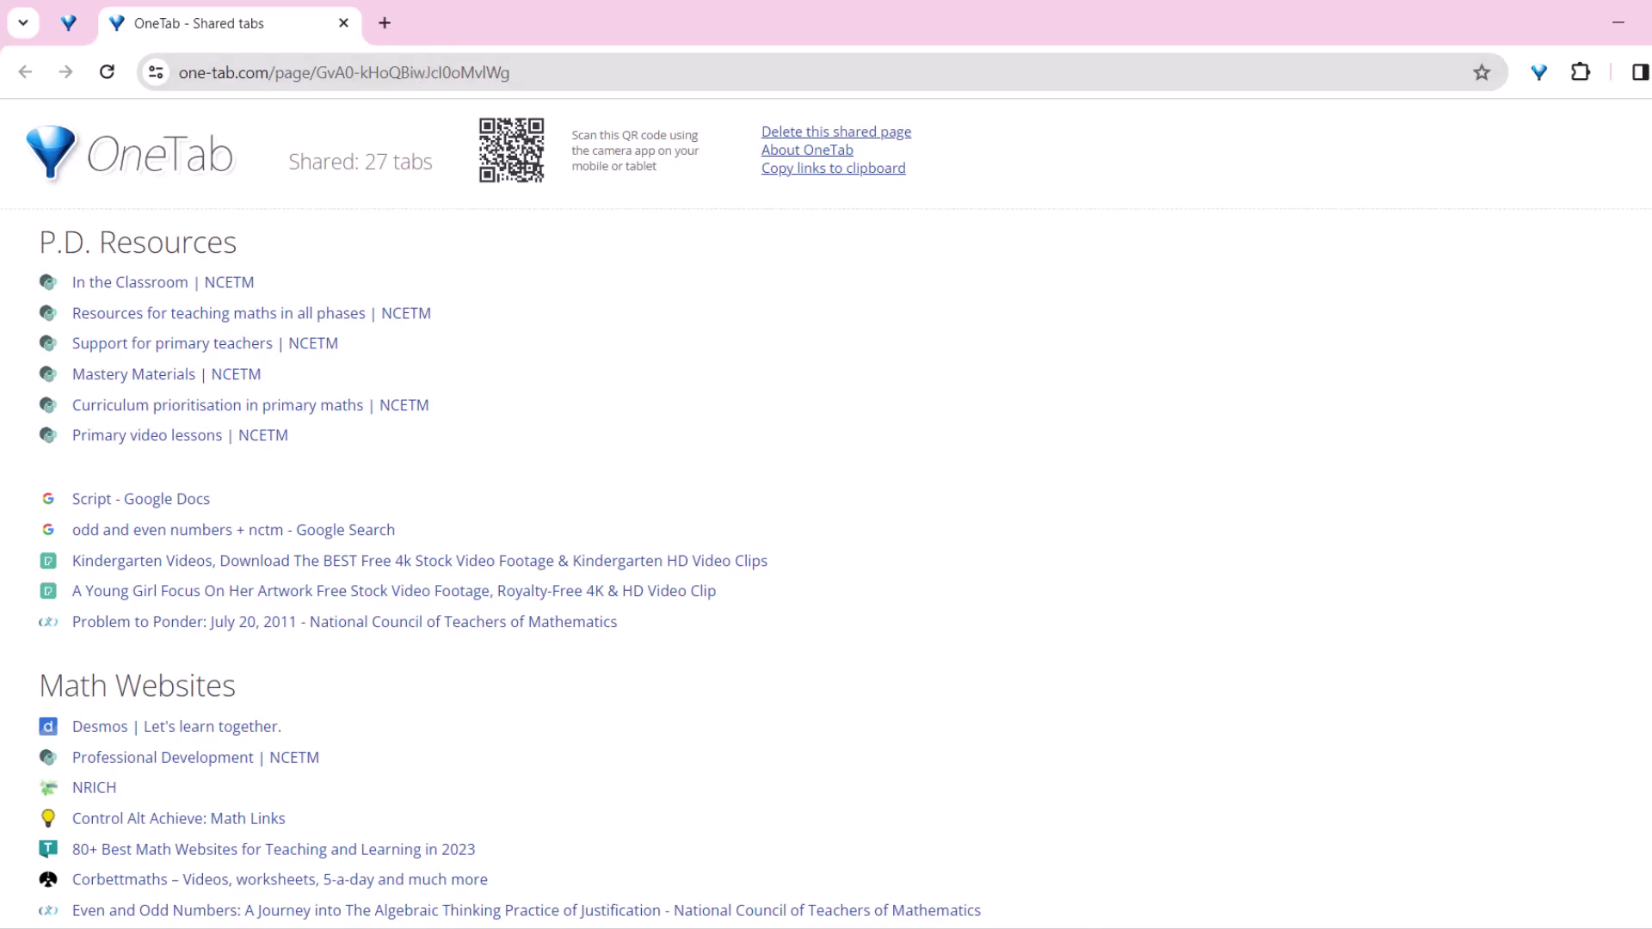
scroll(826, 516, "down", 2)
scroll(826, 517, "down", 2)
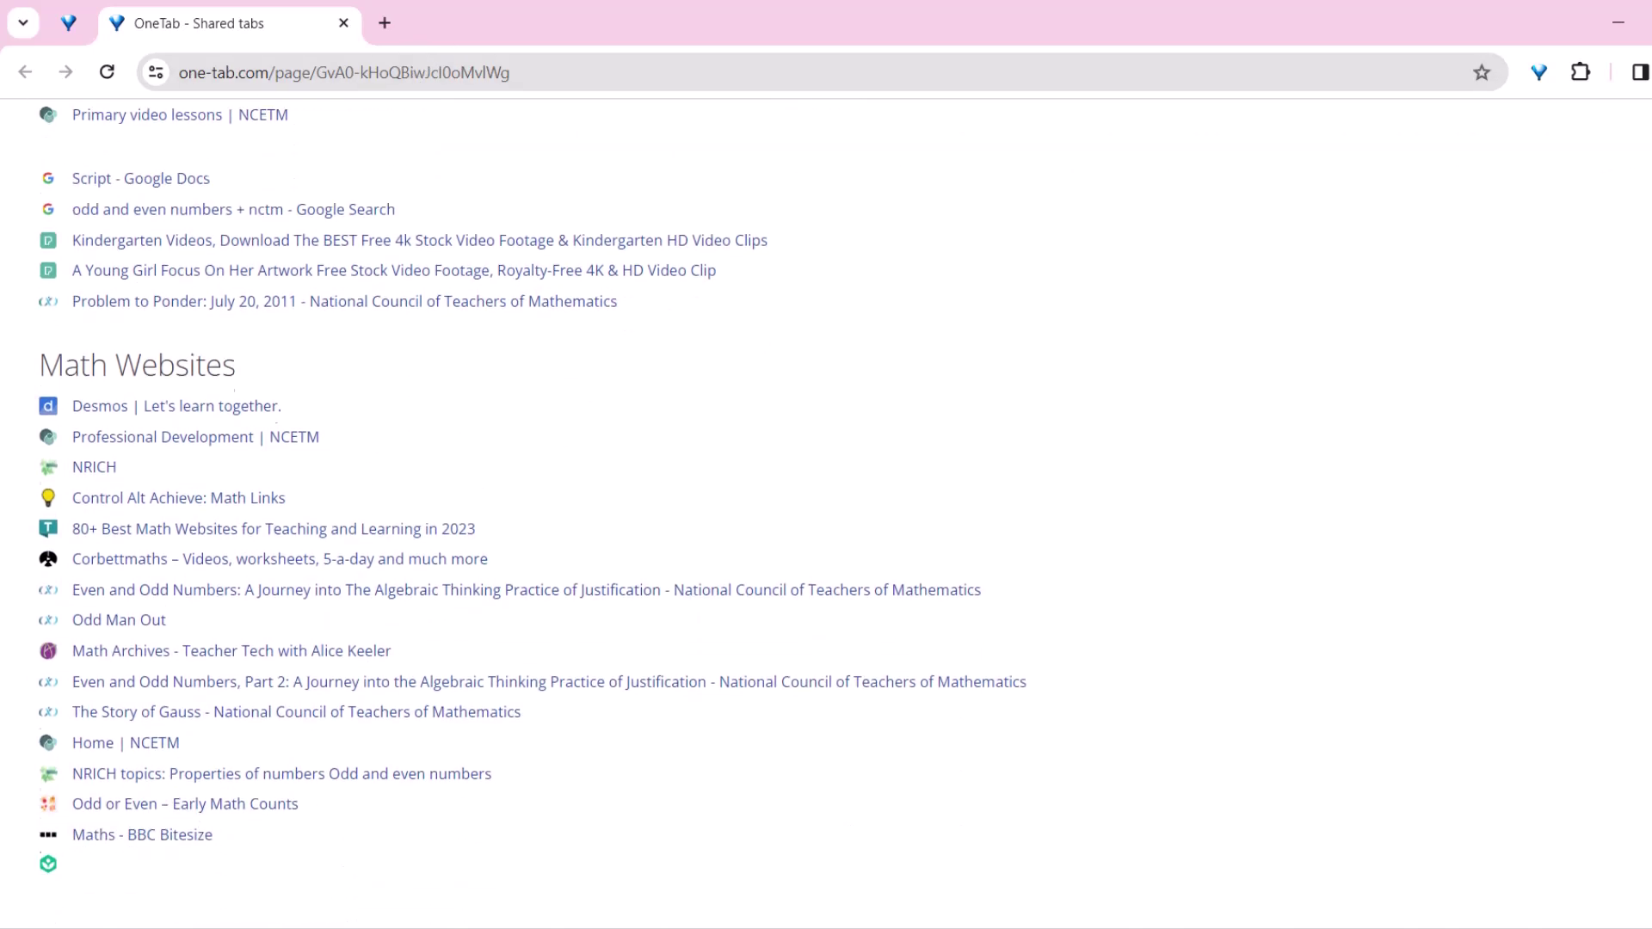
scroll(825, 517, "up", 3)
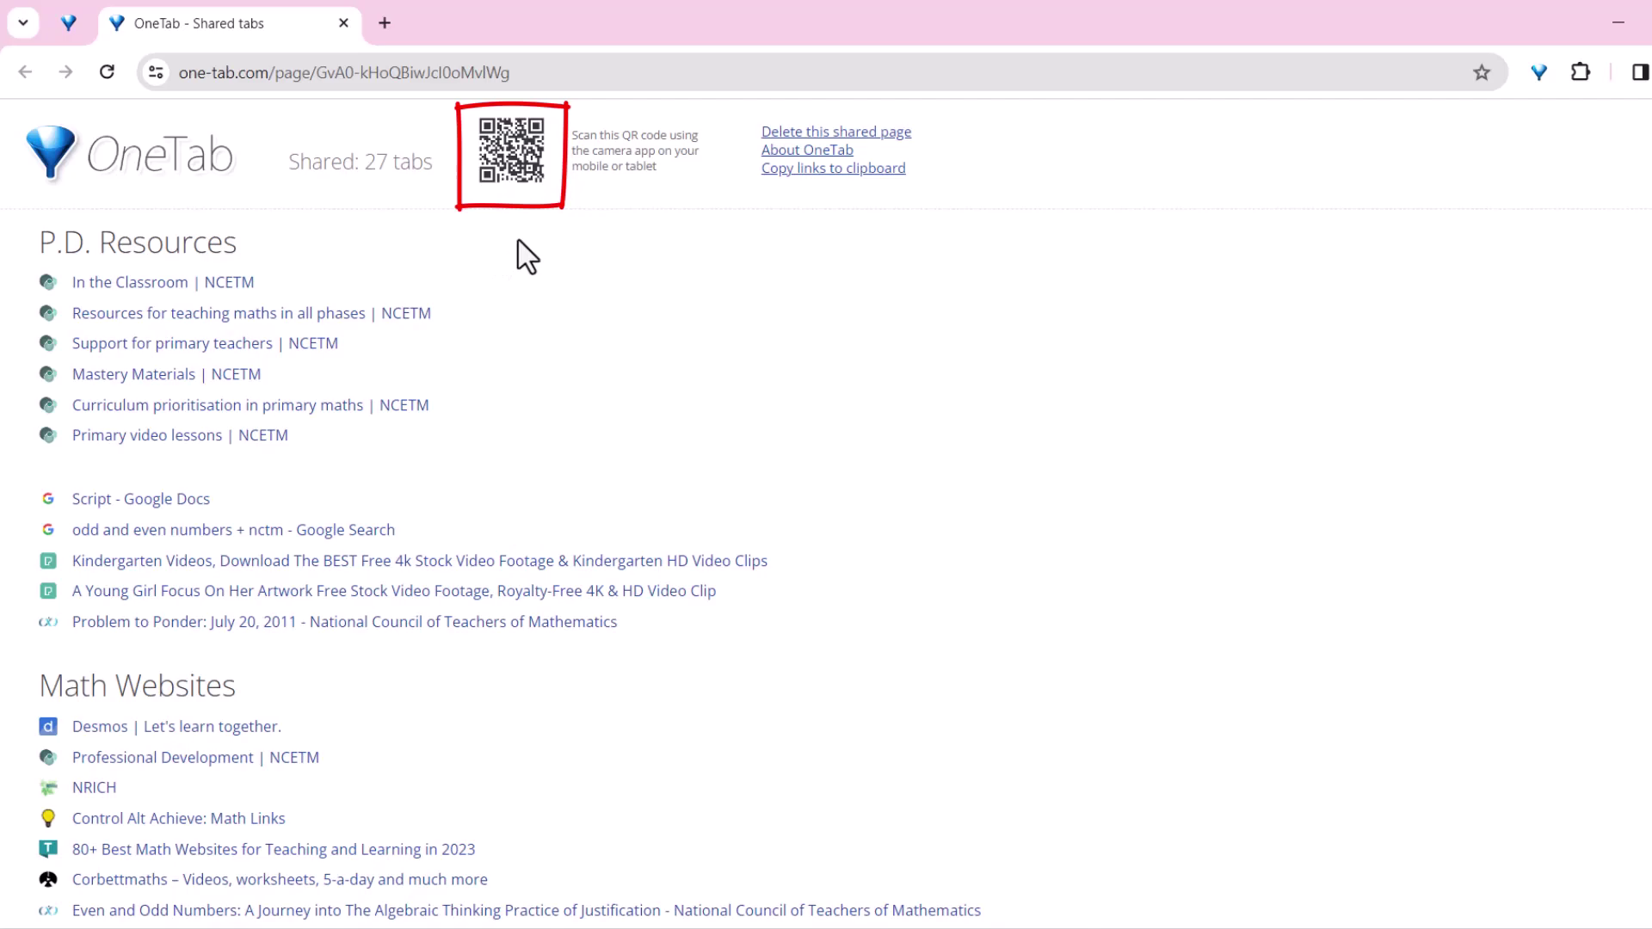
Close the shared web page tab to return to OneTab's 27-tab list
key("ctrl+w")
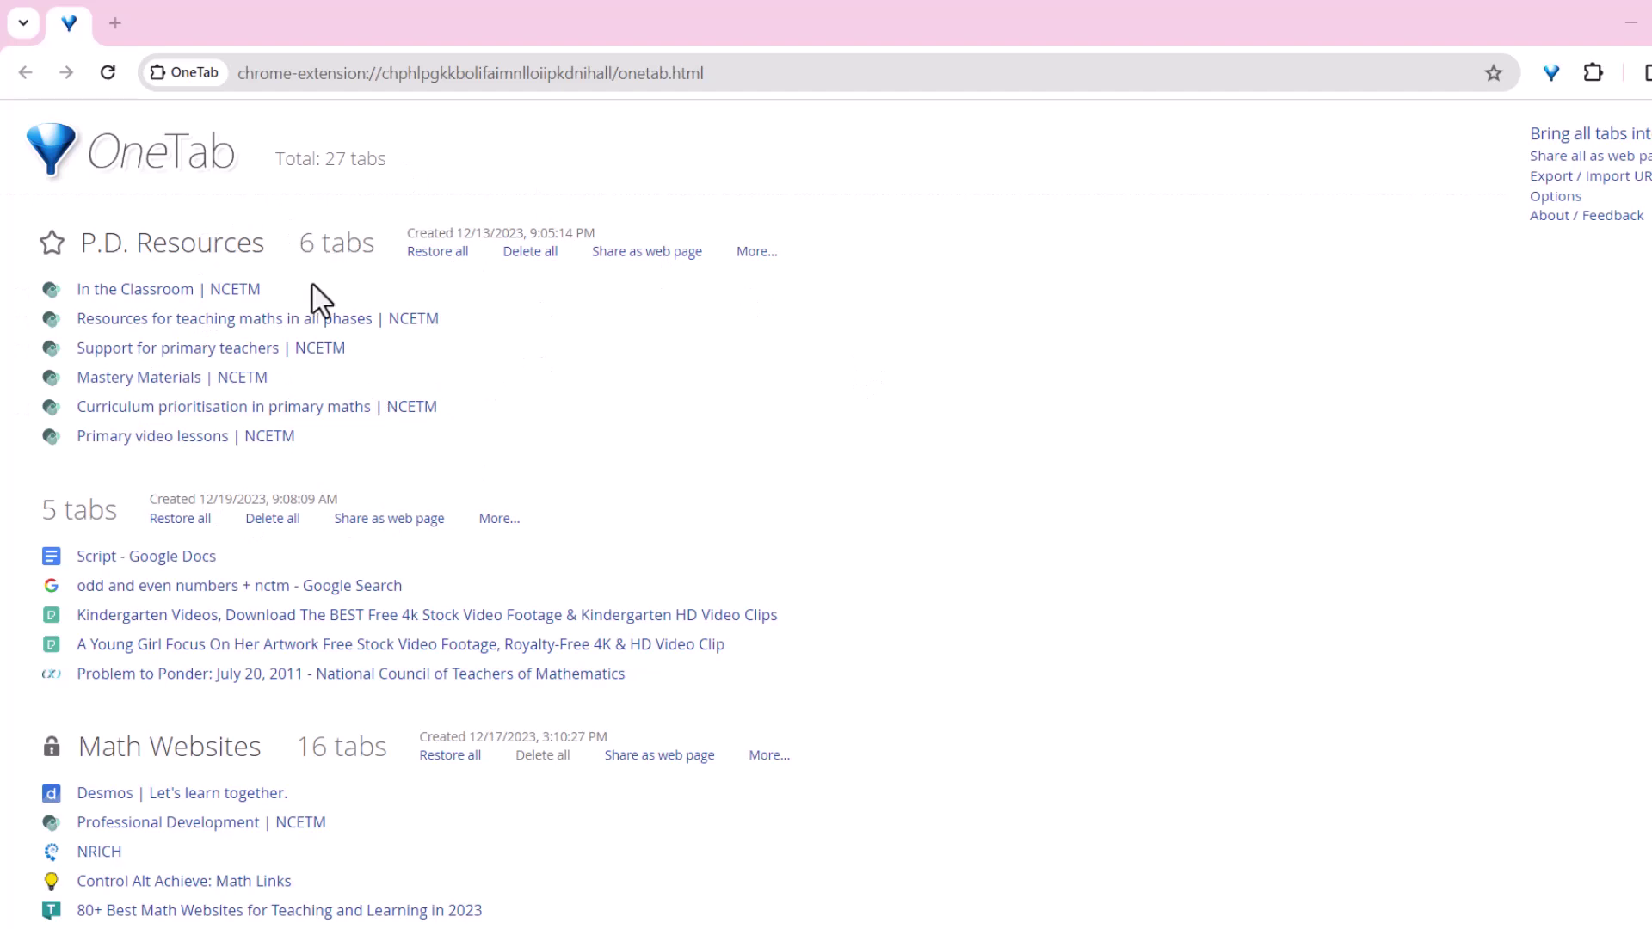
Share only the six-tab P.D. Resources group as a web page
left_click(637, 255)
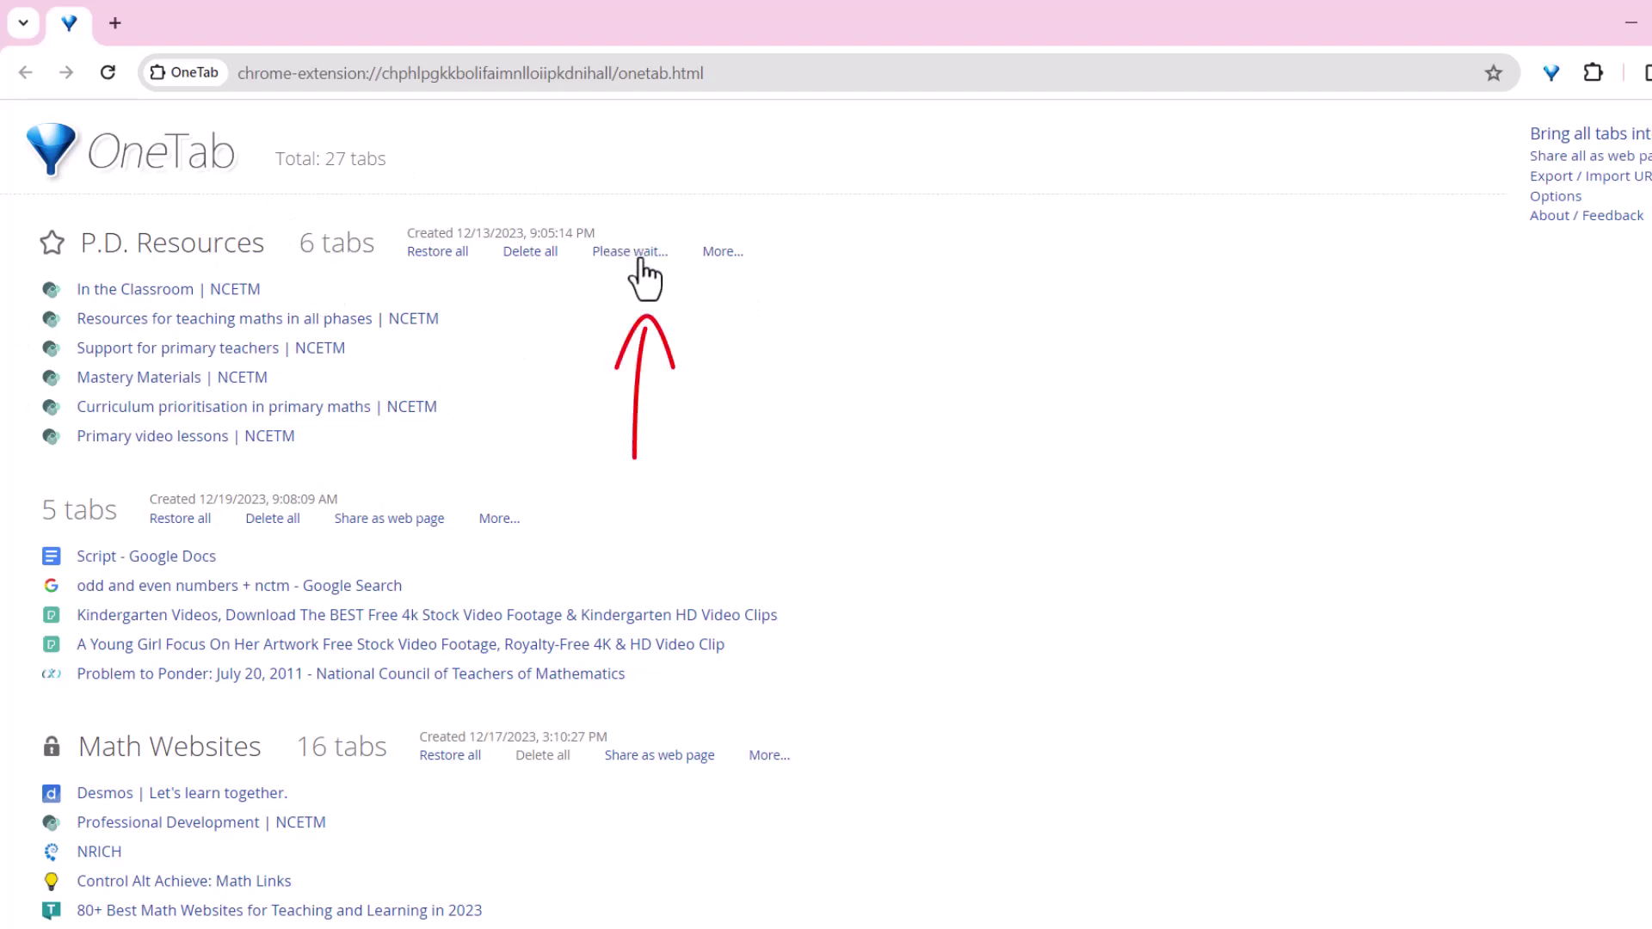